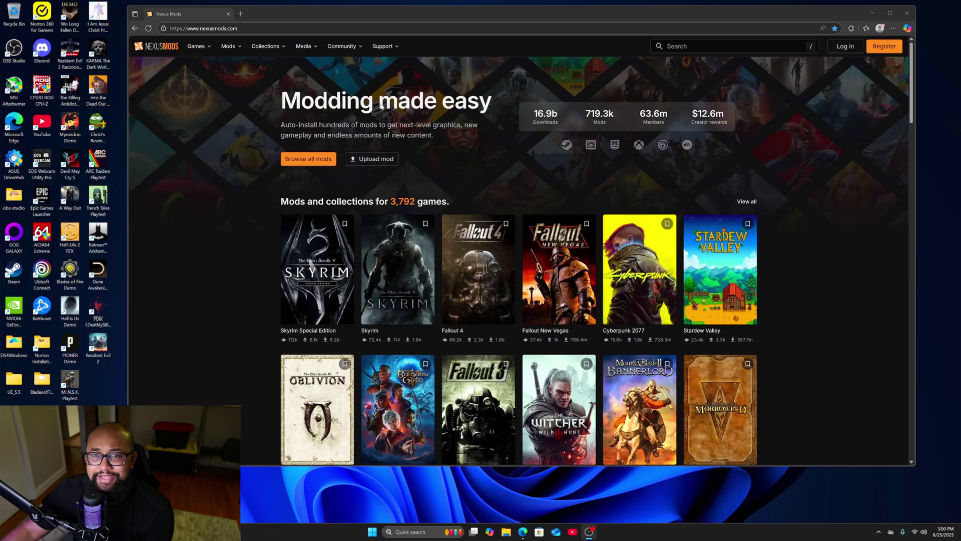
- Start registering a new Nexus Mods account and fill in the saved e-mail address
left_click(397, 15)
scroll(253, 188, "down", 3)
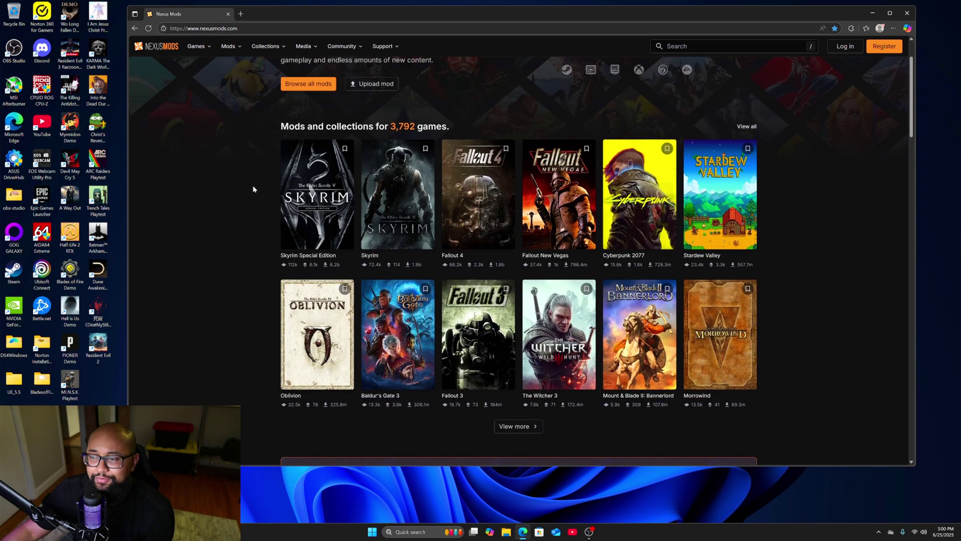
scroll(484, 357, "up", 3)
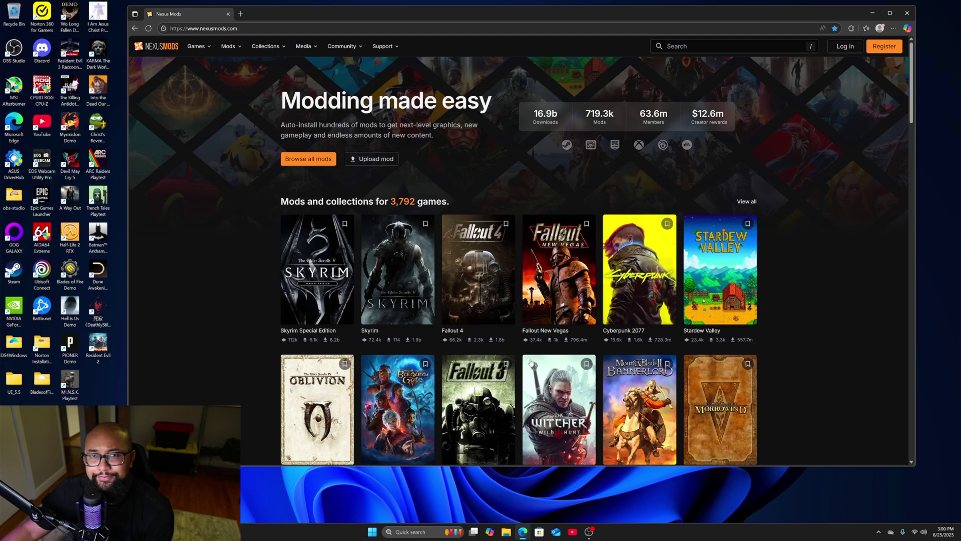
scroll(618, 274, "down", 1)
scroll(619, 274, "down", 3)
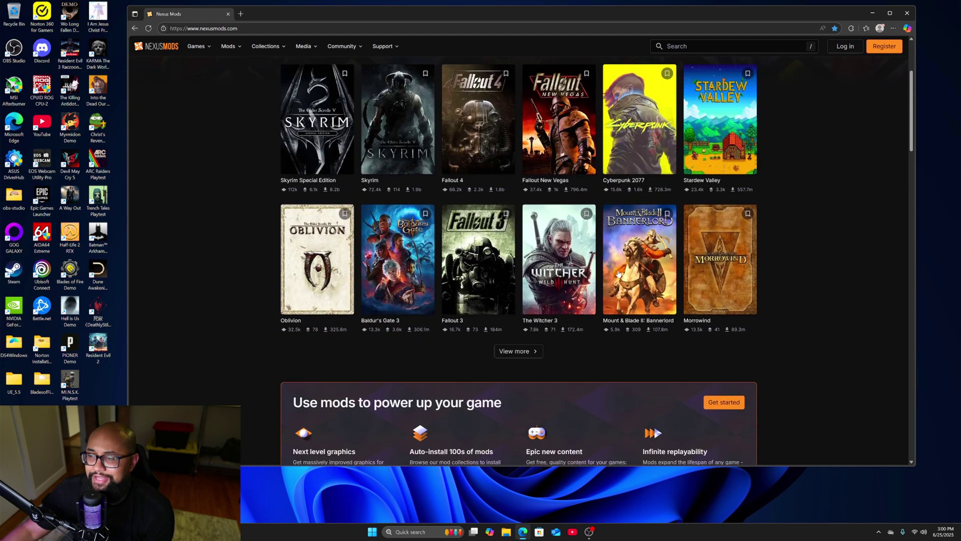
scroll(619, 274, "up", 3)
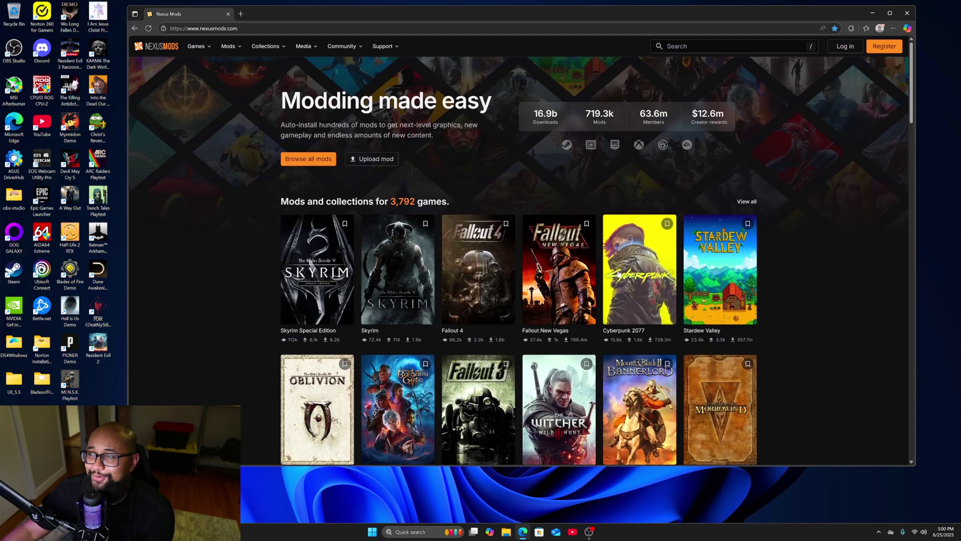
left_click(883, 48)
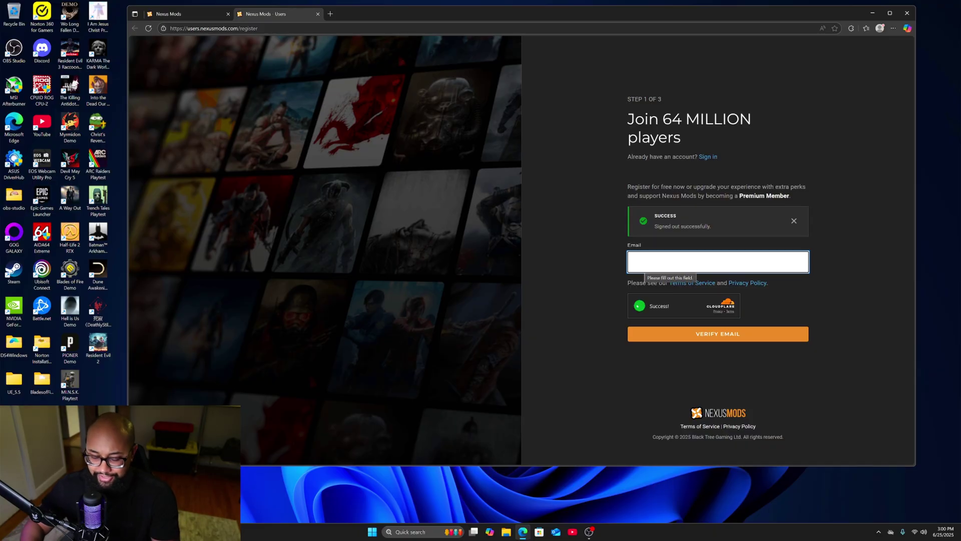
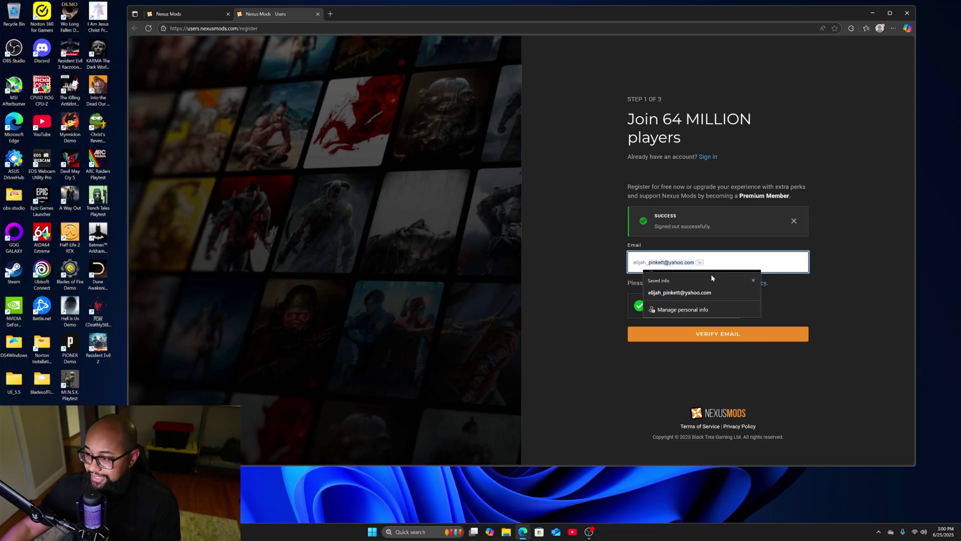
left_click(708, 296)
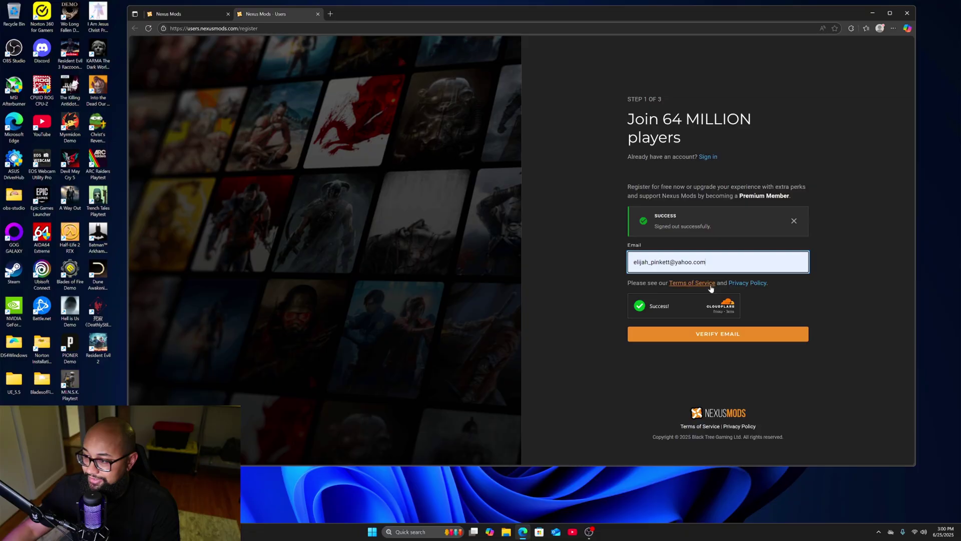
- Request the verification code and submit the four-digit code to verify the e-mail
left_click(710, 341)
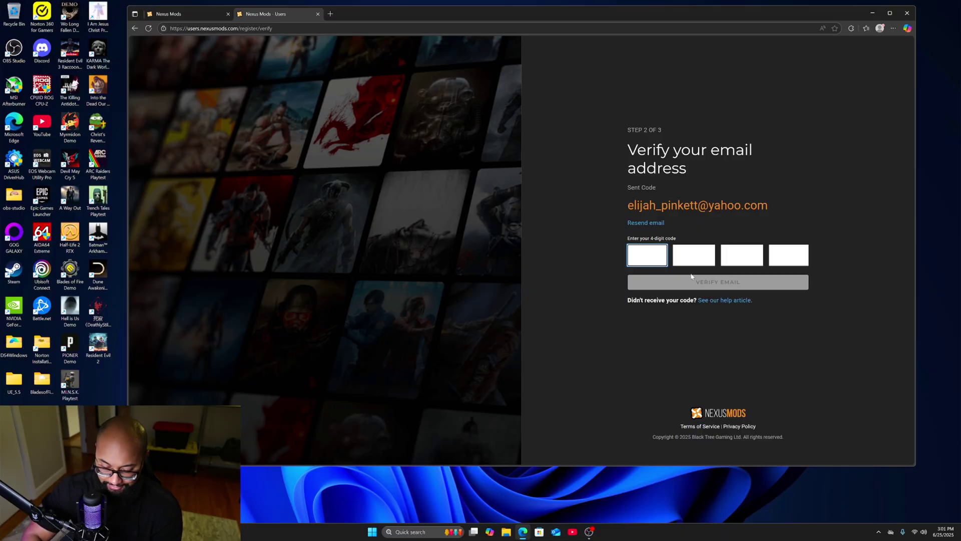
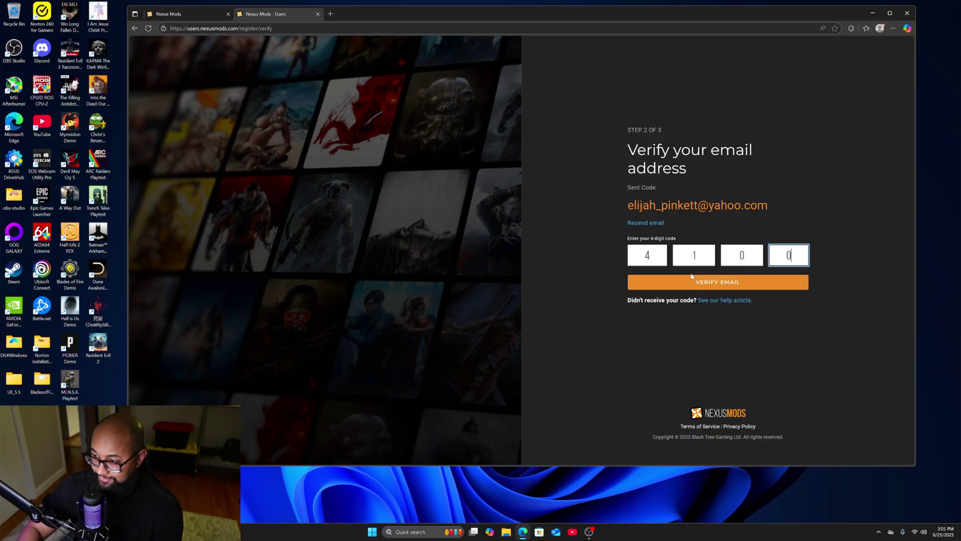
left_click(695, 282)
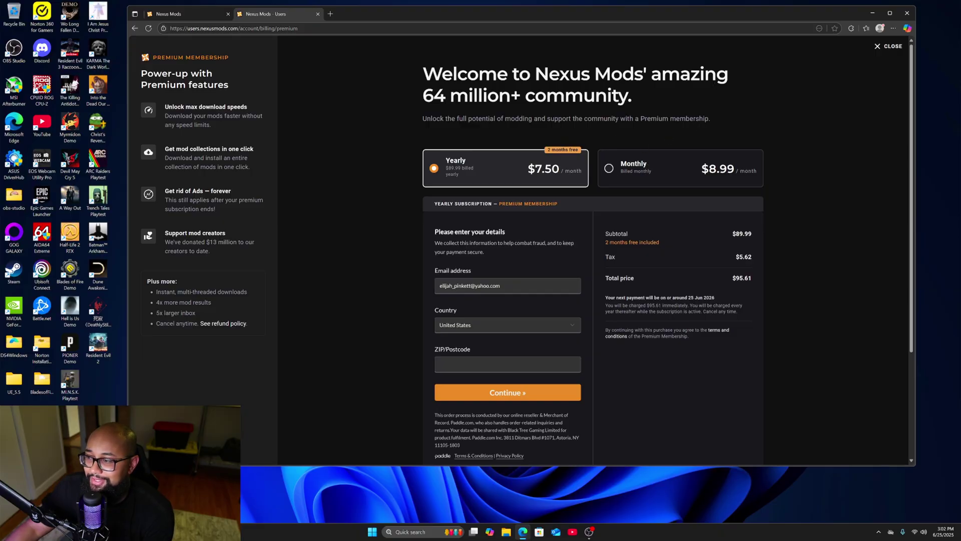
- Decline Premium and keep the free Basic membership
scroll(629, 131, "down", 2)
scroll(629, 131, "up", 2)
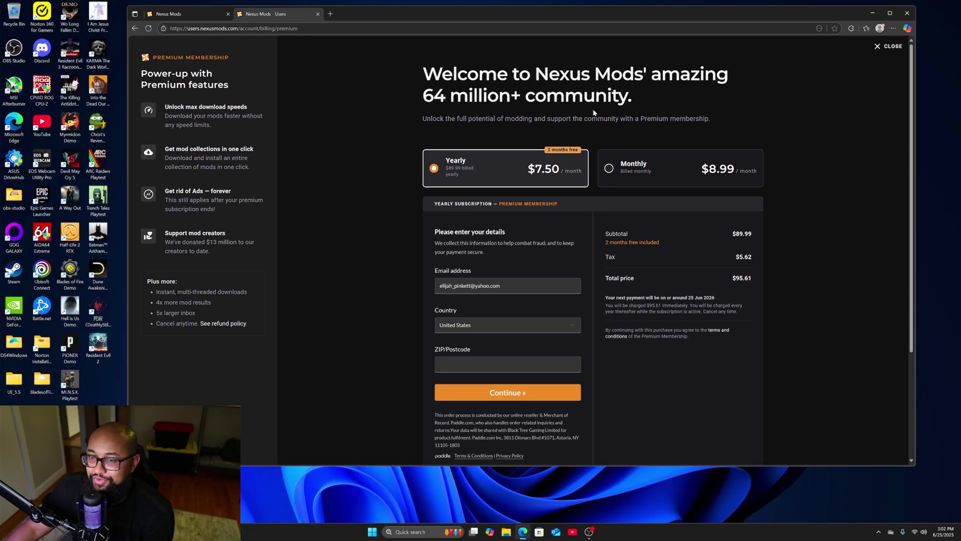
scroll(600, 109, "down", 3)
scroll(600, 109, "up", 3)
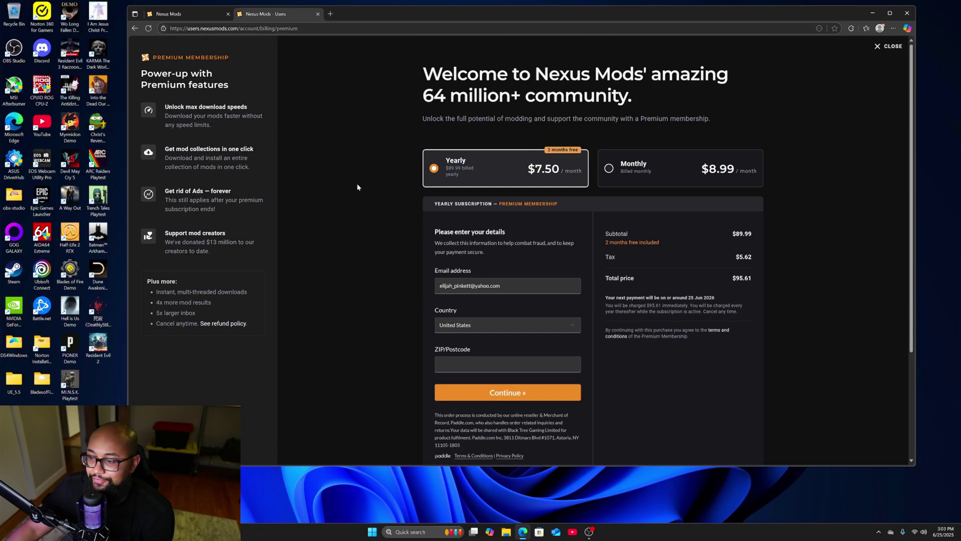
scroll(461, 288, "down", 3)
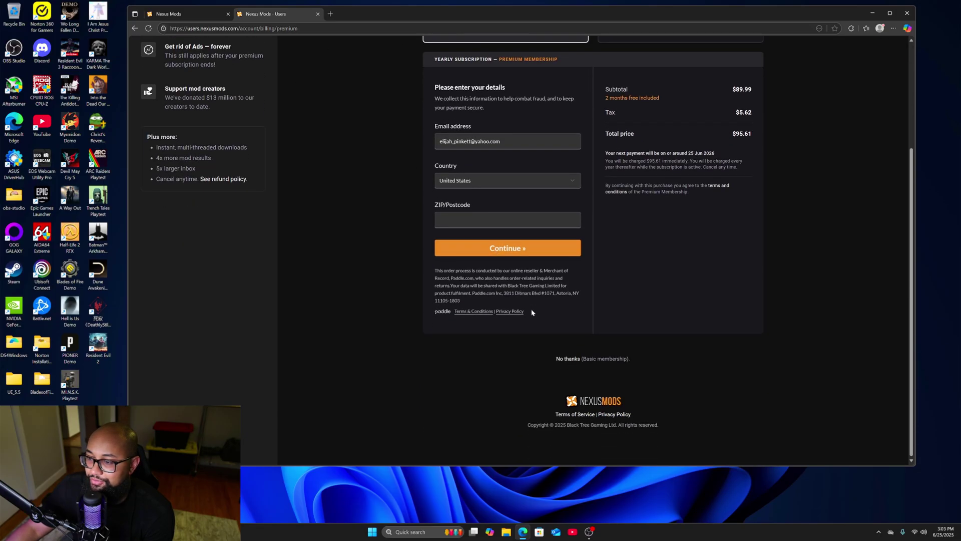
left_click(582, 361)
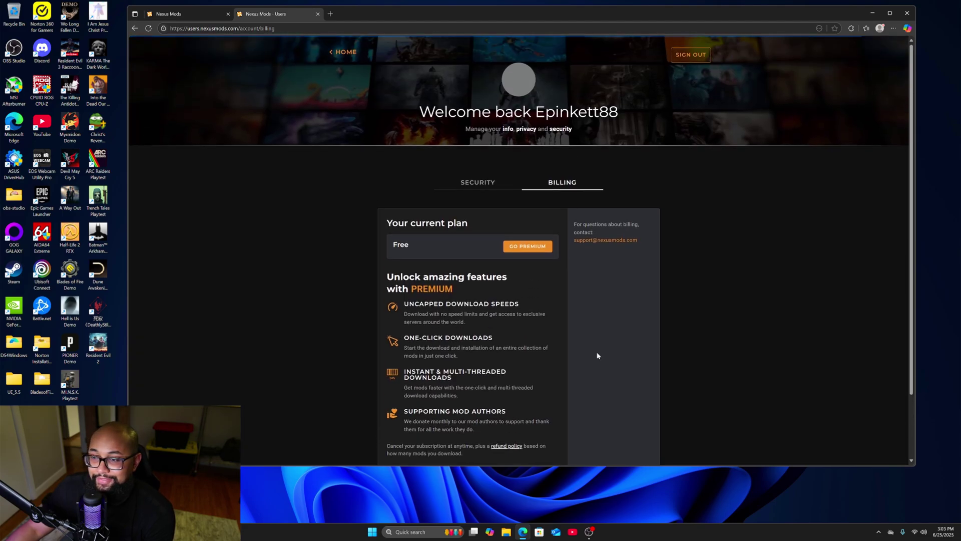
- Go back to the signed-in Nexus Mods homepage
scroll(540, 225, "down", 2)
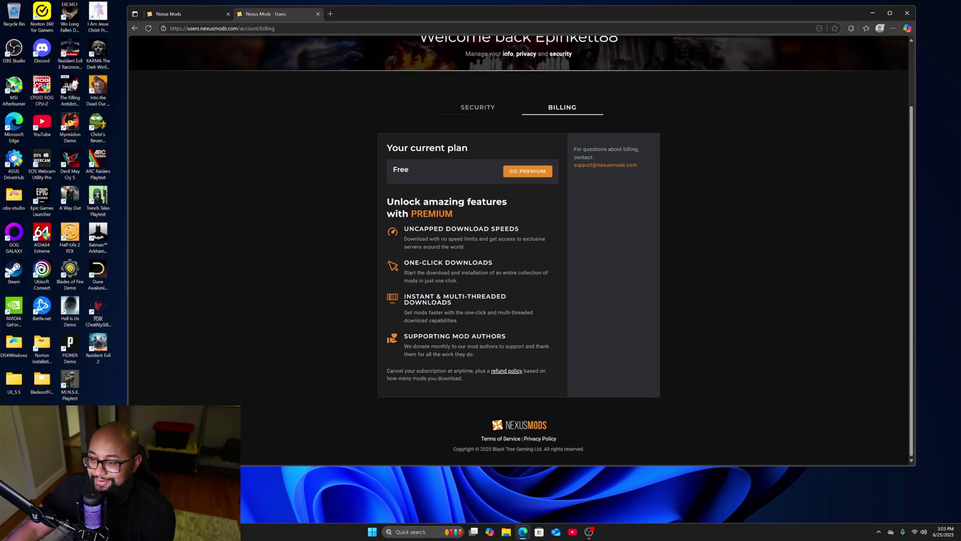
scroll(557, 371, "up", 2)
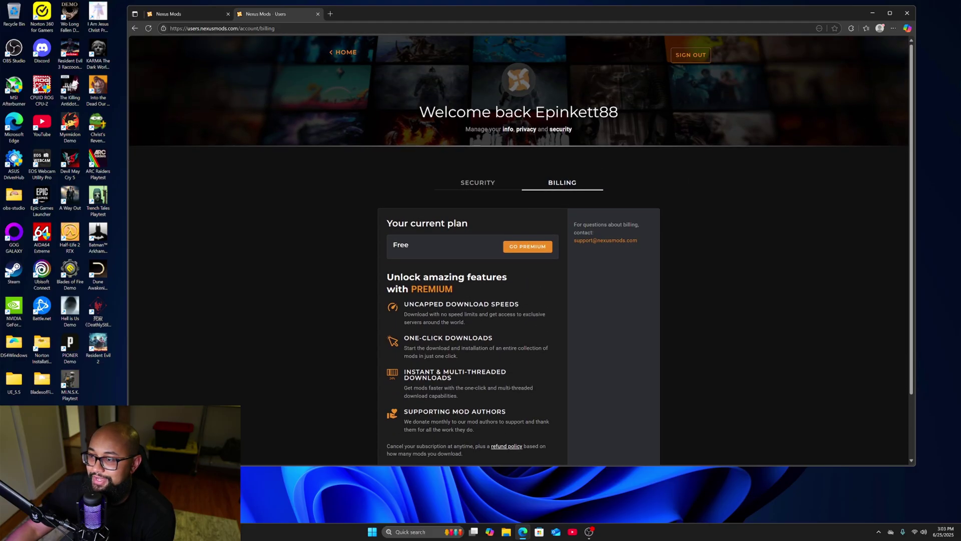
left_click(346, 53)
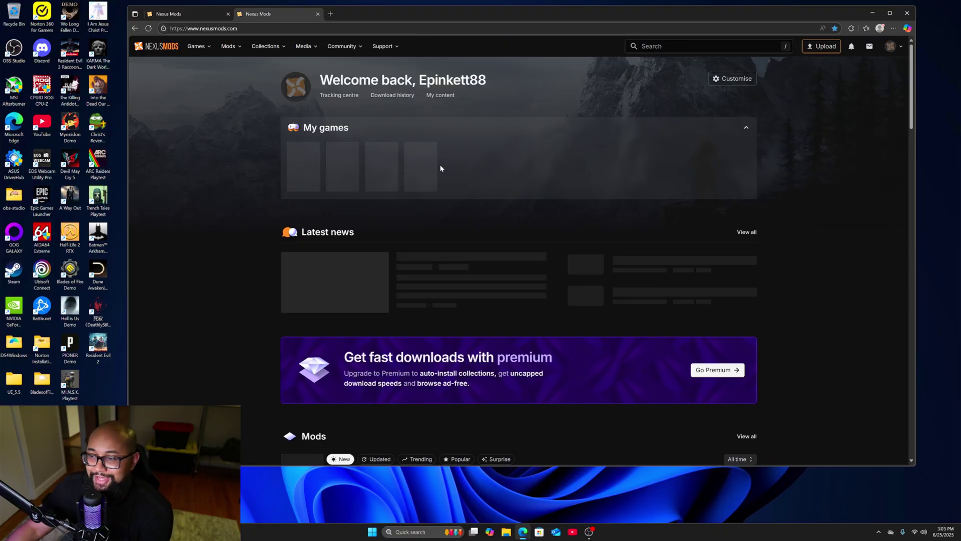
- Search all games for 're' and open the Resident Evil 2 (2019) game page
left_click(194, 50)
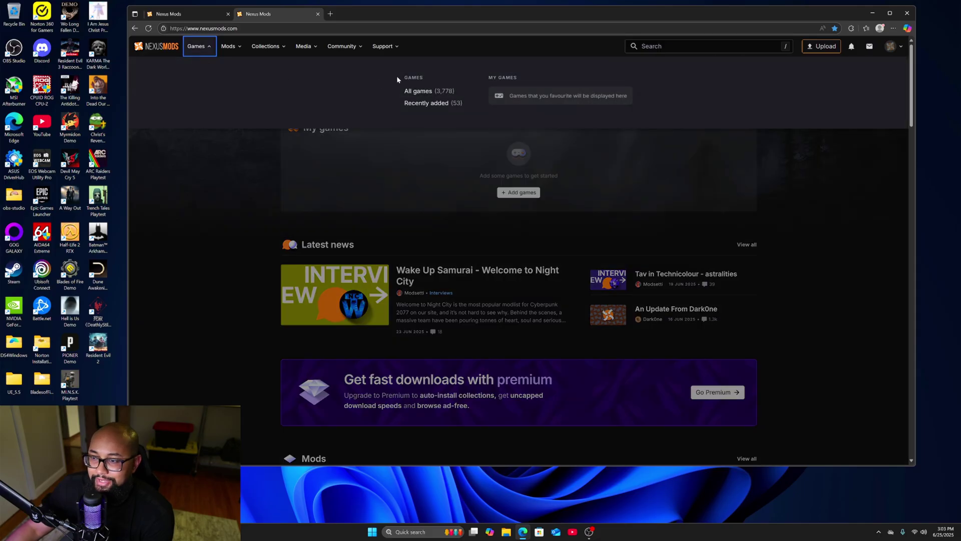
left_click(425, 92)
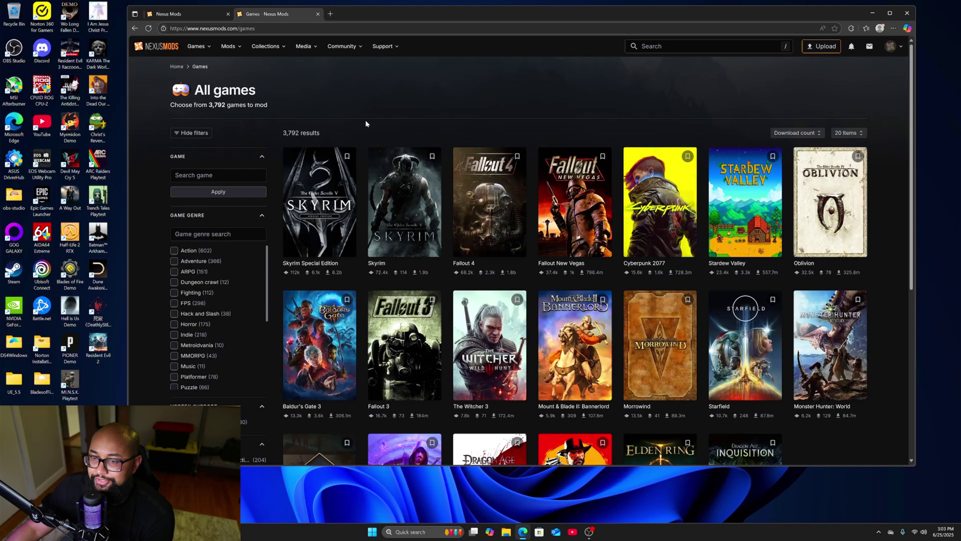
left_click(213, 175)
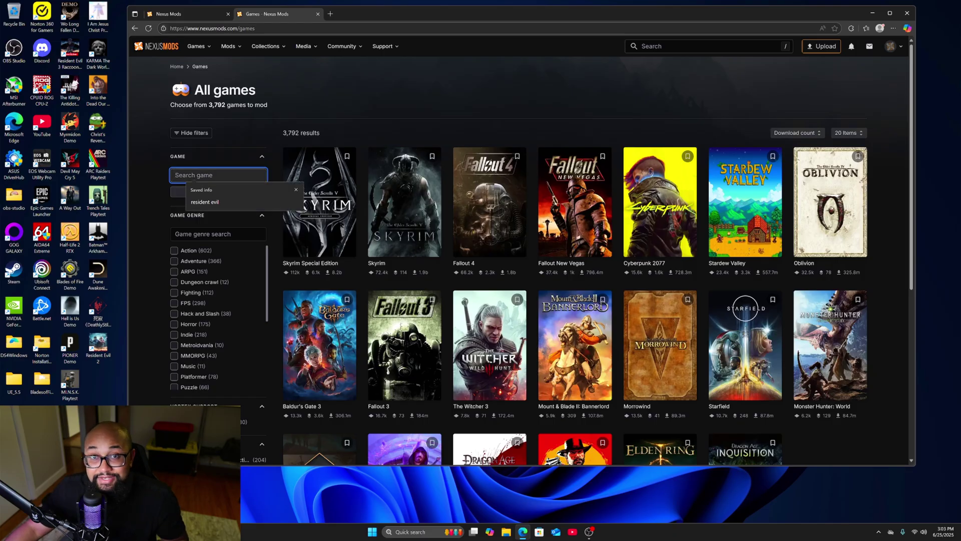
type("resident evil")
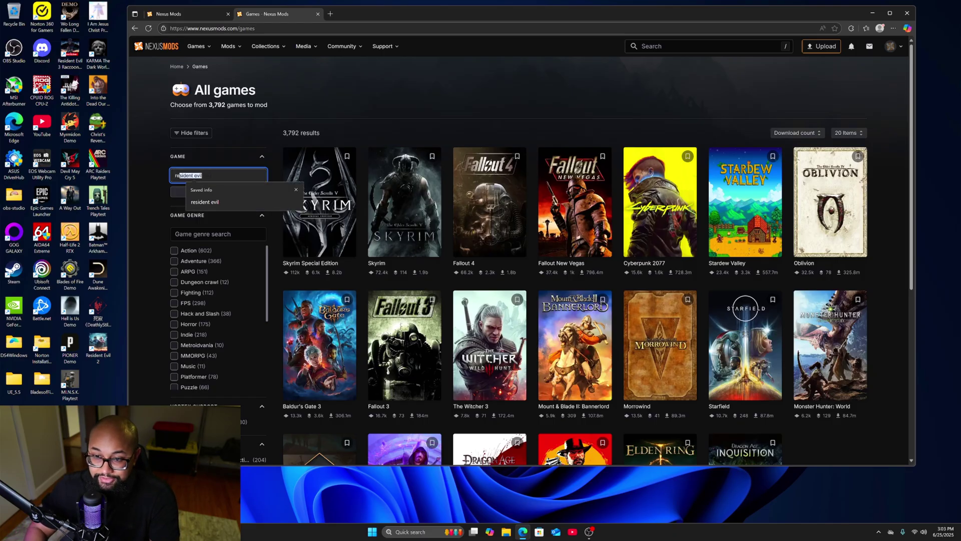
key("Return")
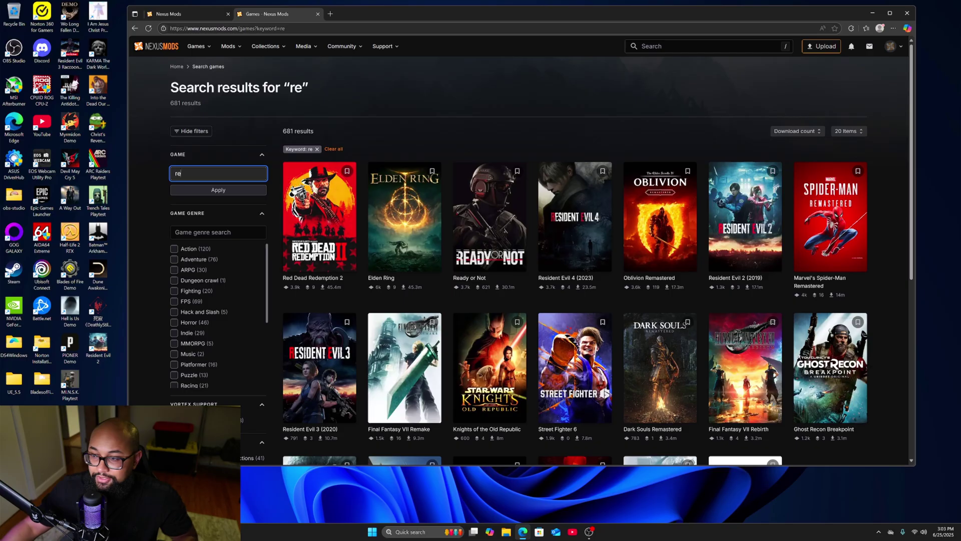
left_click(751, 213)
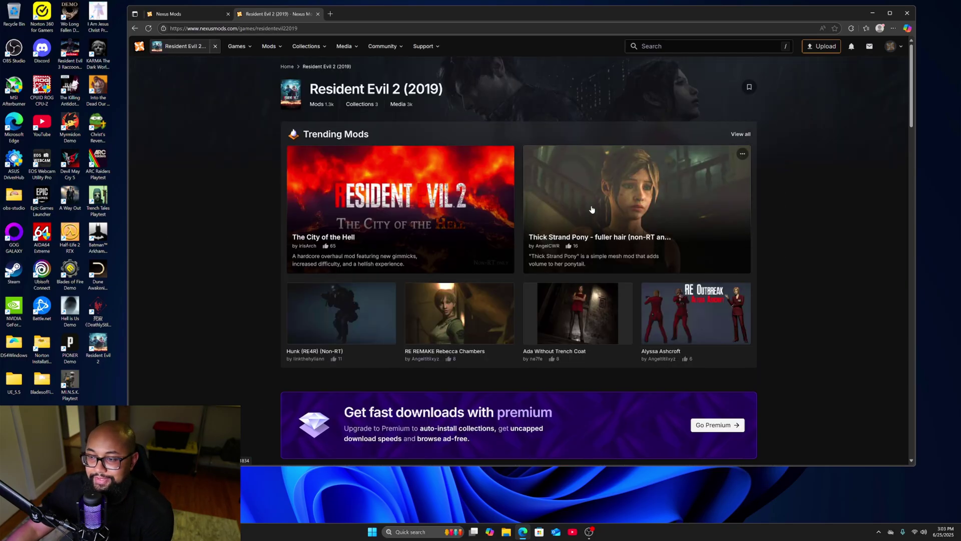
- Sort the game's mods by Popular, led by Fluffy Manager 5000 and REFramework
scroll(527, 179, "down", 5)
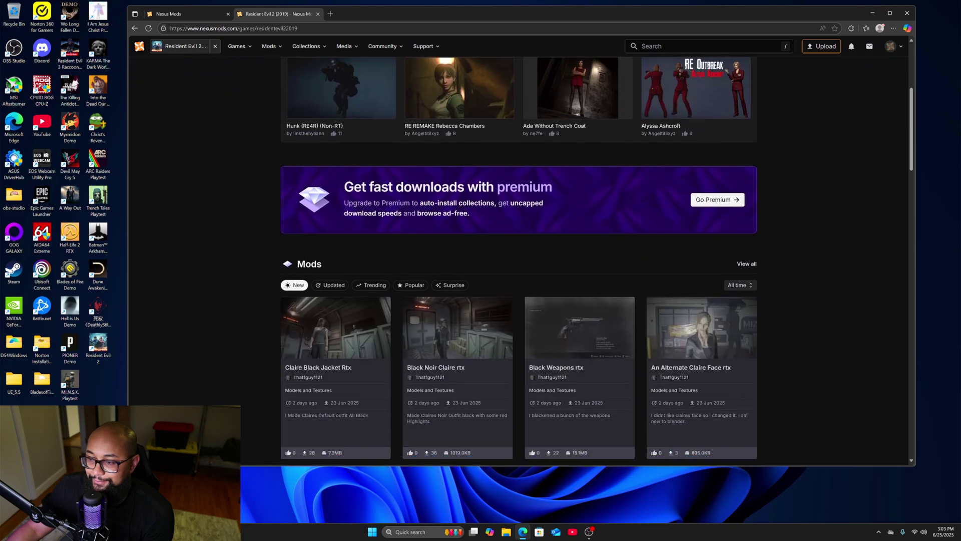
scroll(526, 183, "down", 4)
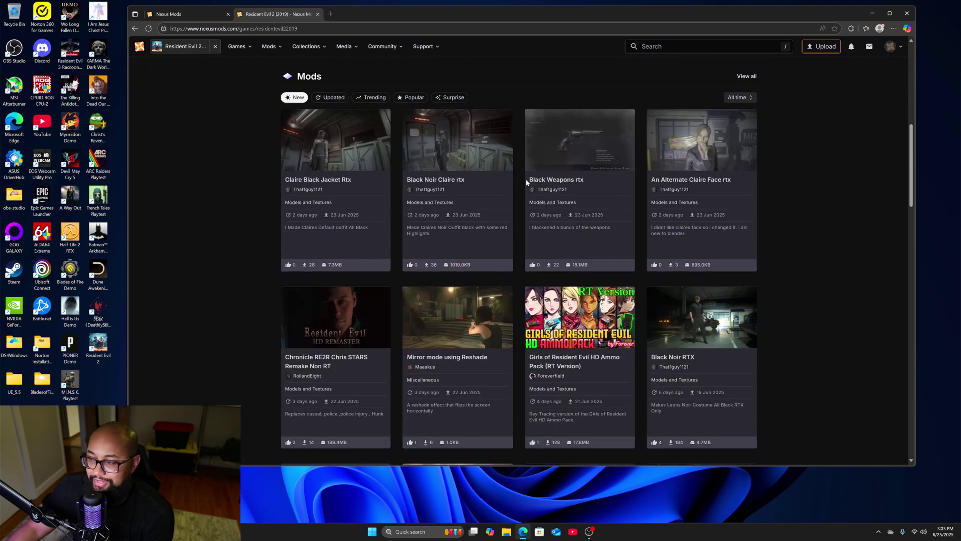
scroll(525, 182, "down", 7)
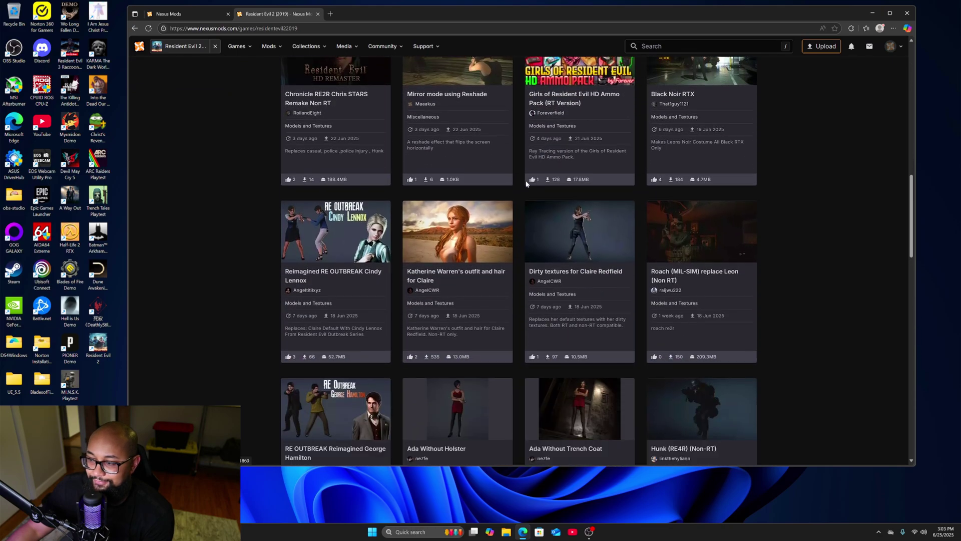
scroll(528, 184, "up", 16)
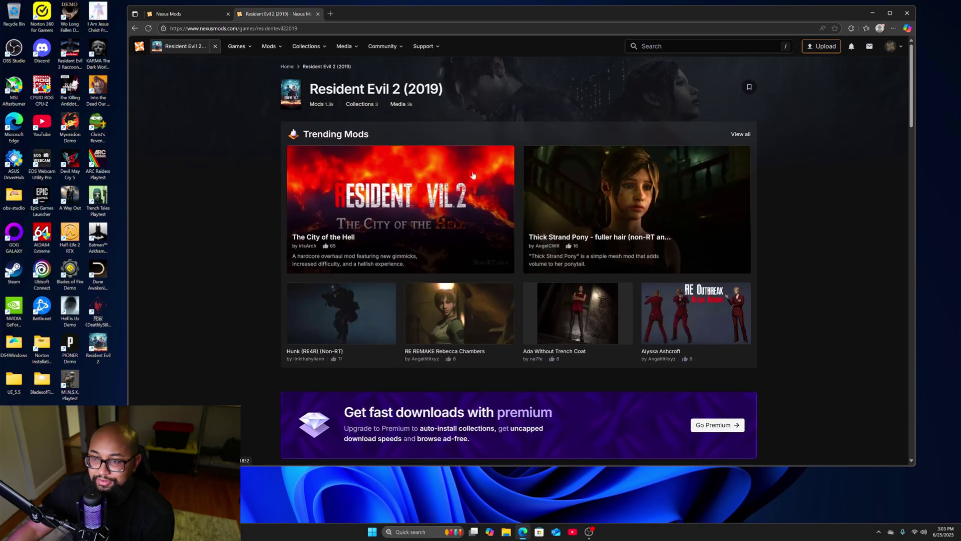
scroll(308, 109, "down", 10)
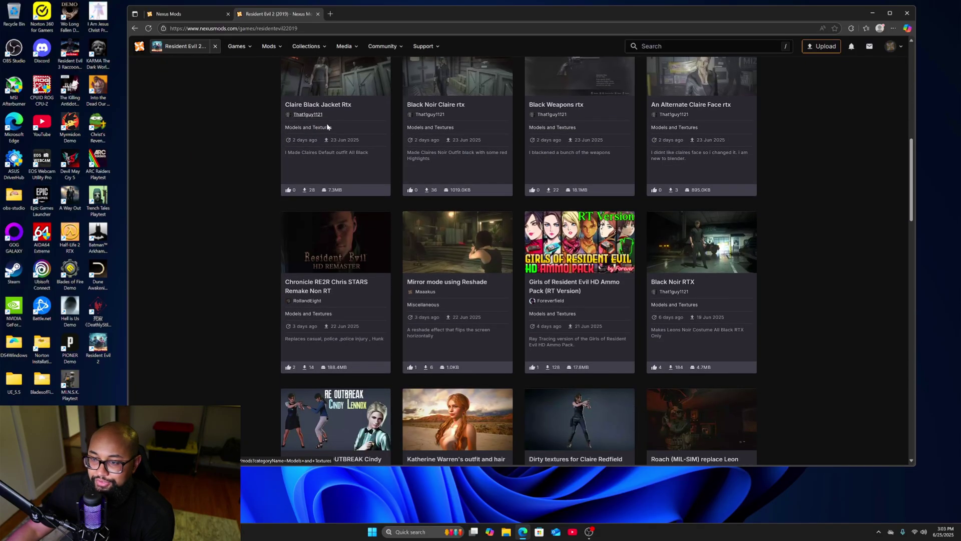
scroll(327, 124, "up", 2)
scroll(331, 123, "down", 1)
scroll(336, 81, "up", 8)
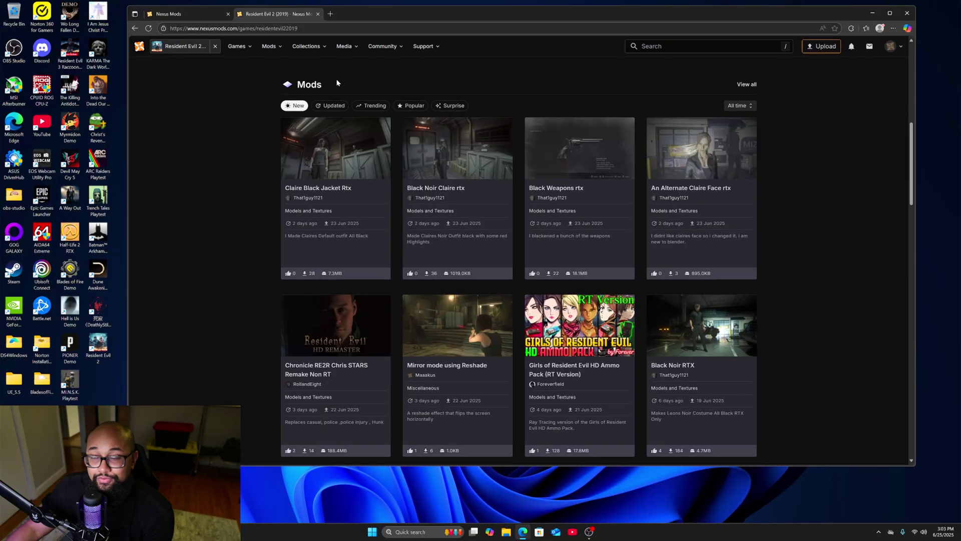
scroll(336, 82, "down", 6)
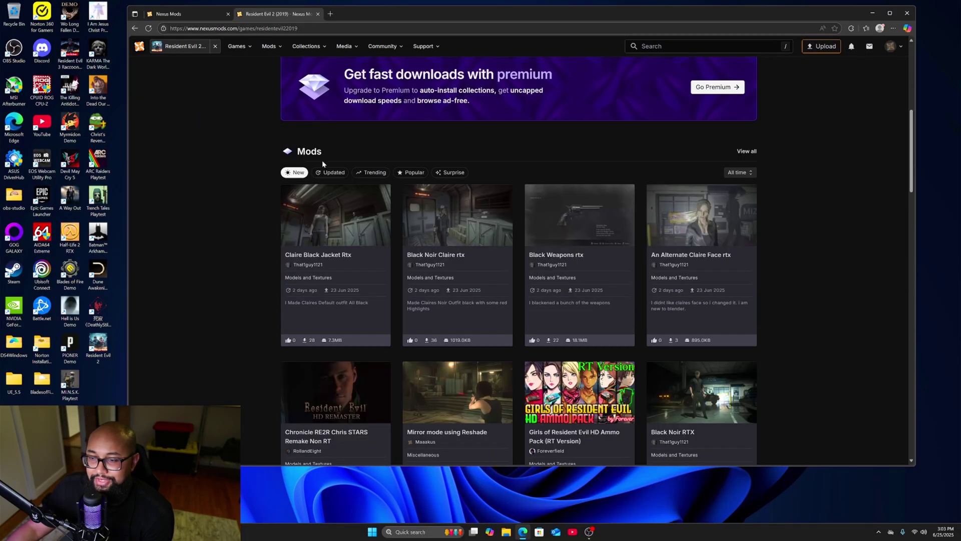
left_click(412, 173)
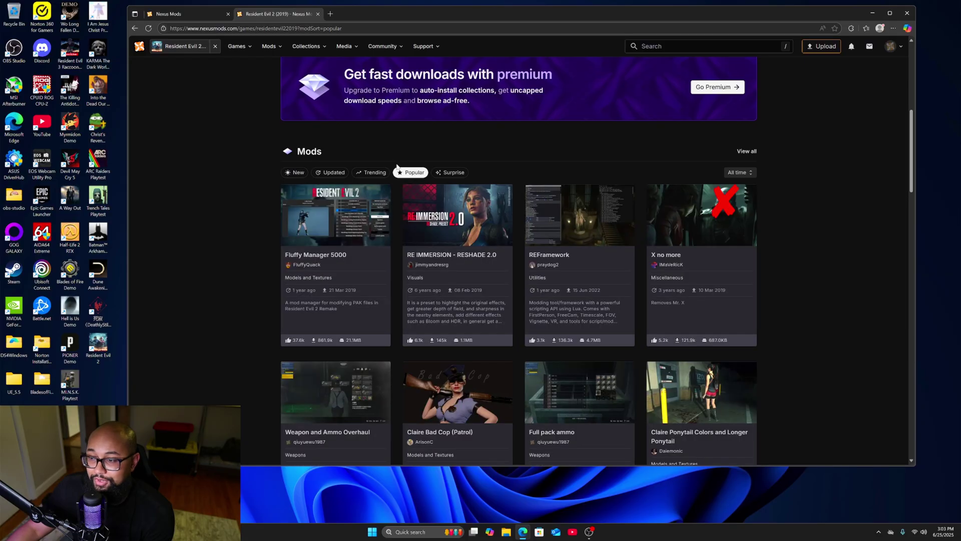
scroll(272, 150, "down", 8)
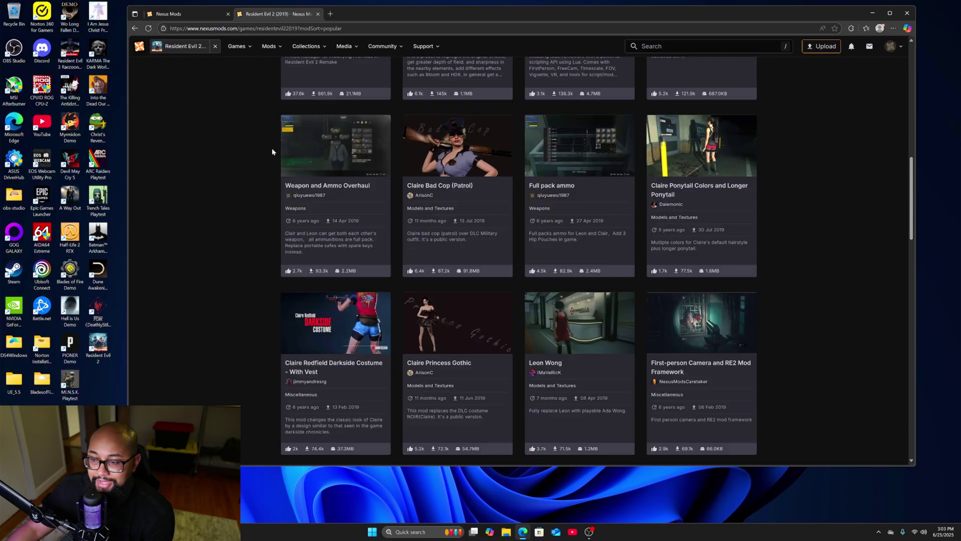
scroll(272, 151, "down", 6)
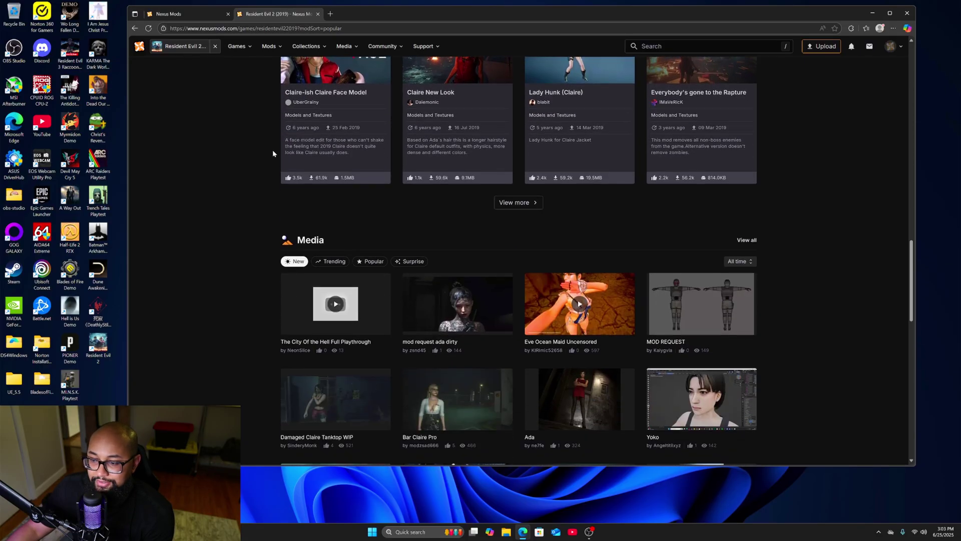
scroll(273, 150, "down", 7)
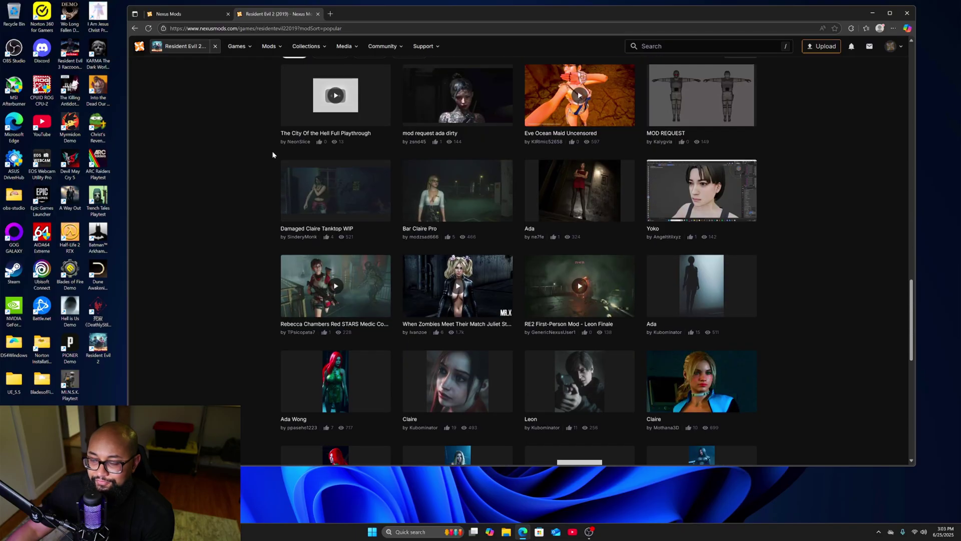
scroll(273, 153, "up", 20)
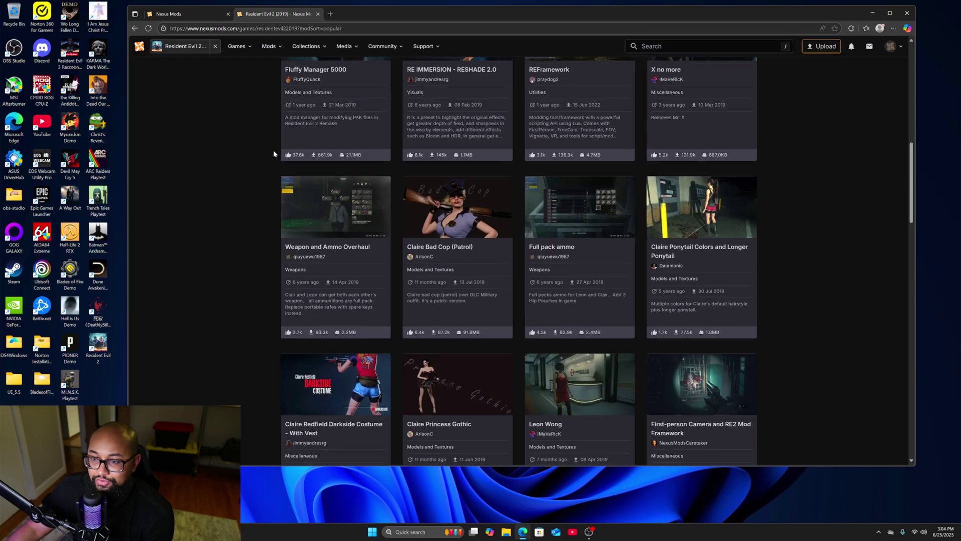
scroll(274, 154, "down", 12)
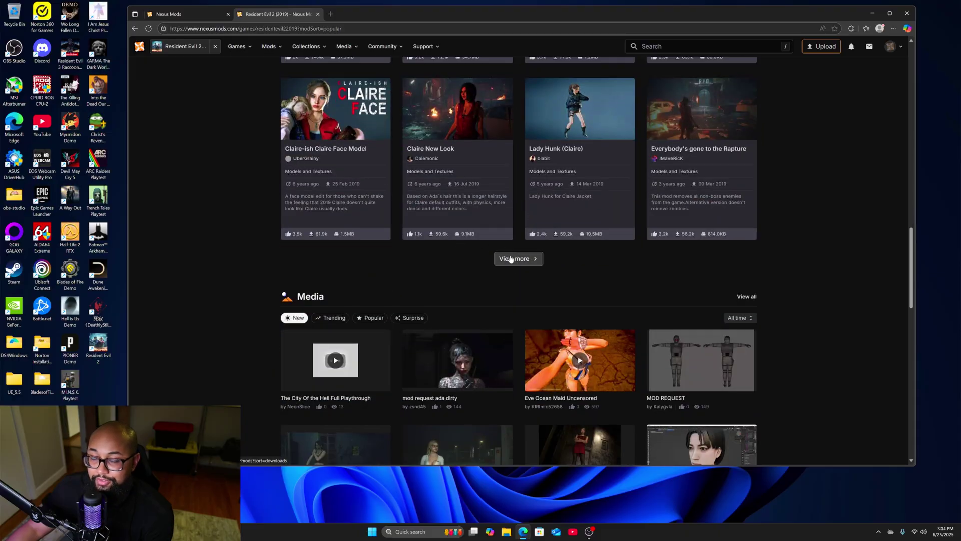
- Open the full Resident Evil 2 (2019) mod list filtered to Models and Textures
left_click(510, 259)
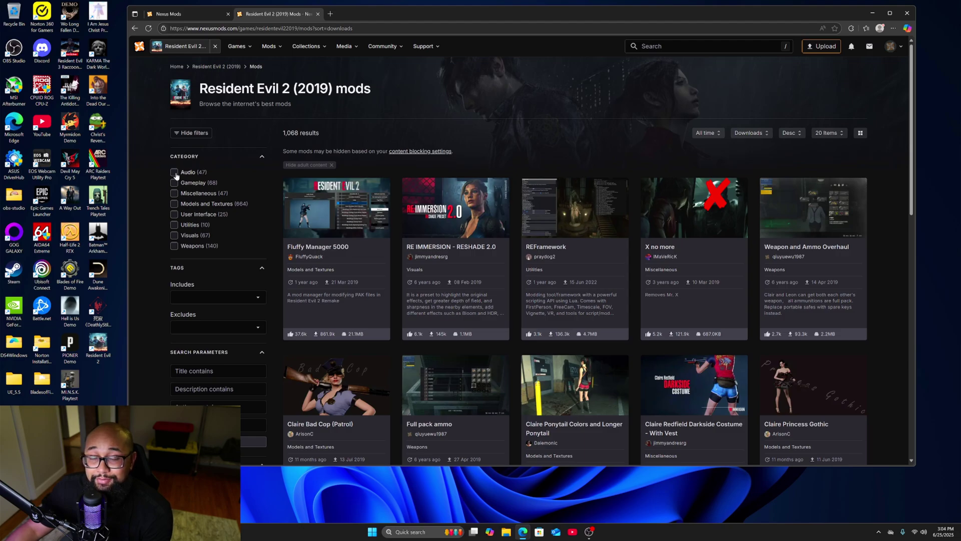
left_click(174, 204)
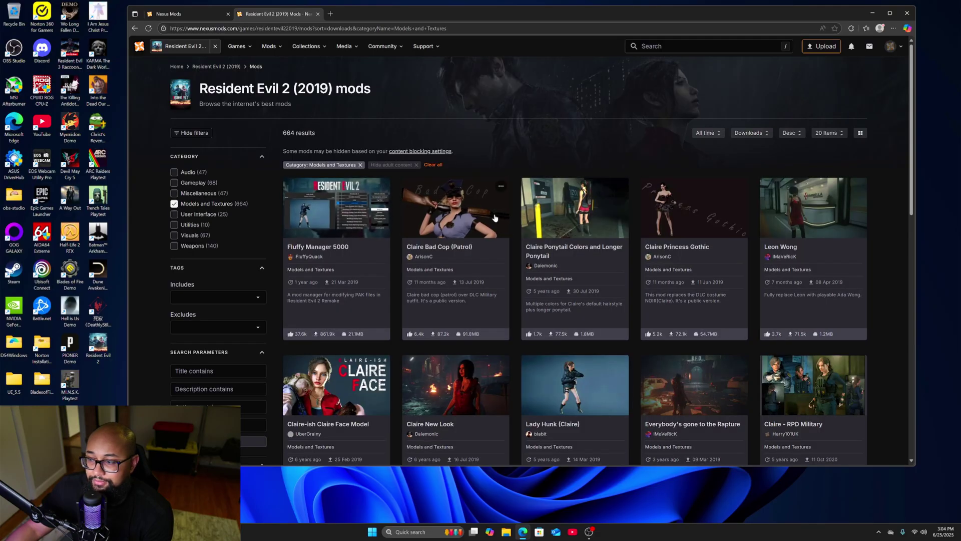
scroll(501, 219, "down", 2)
scroll(501, 219, "down", 9)
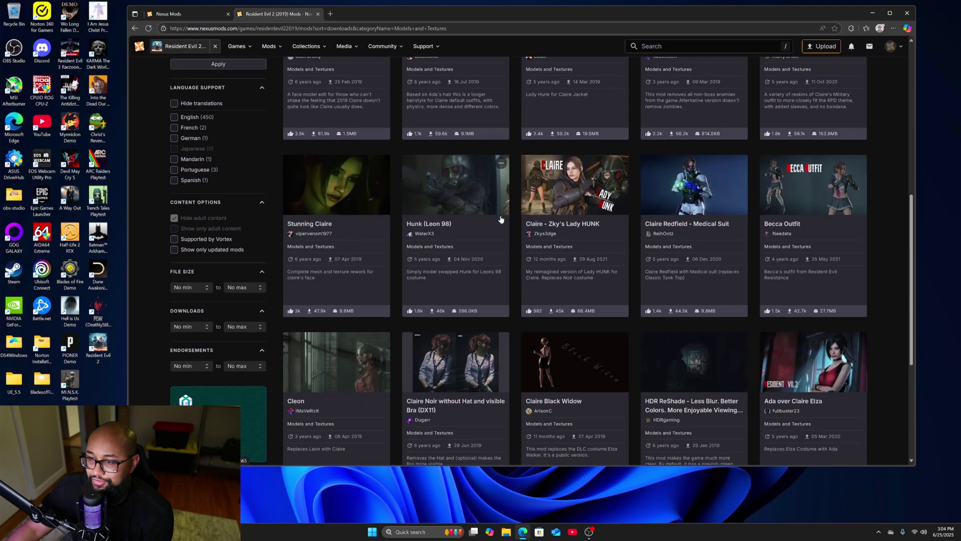
scroll(500, 219, "down", 2)
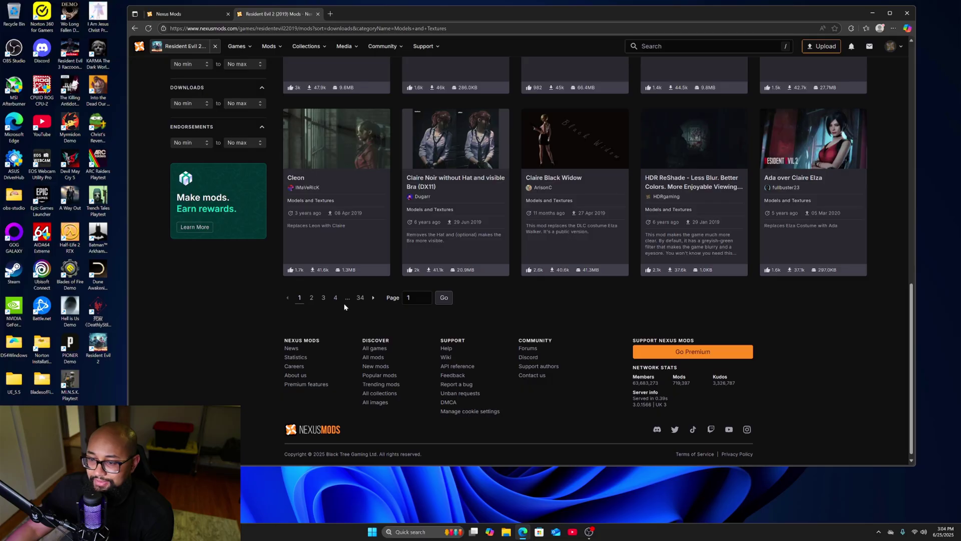
- Move to the second page of the filtered mod results
left_click(312, 298)
scroll(539, 211, "down", 3)
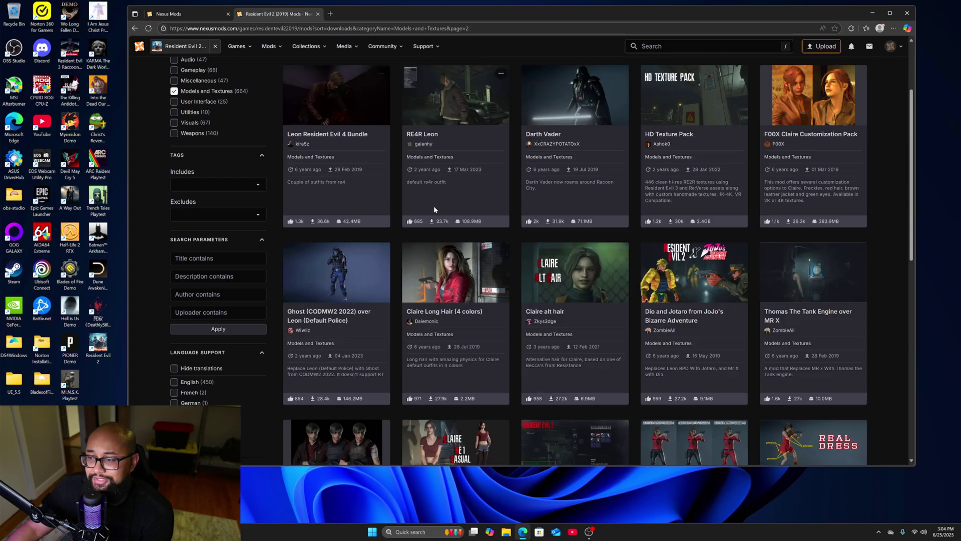
scroll(483, 243, "down", 2)
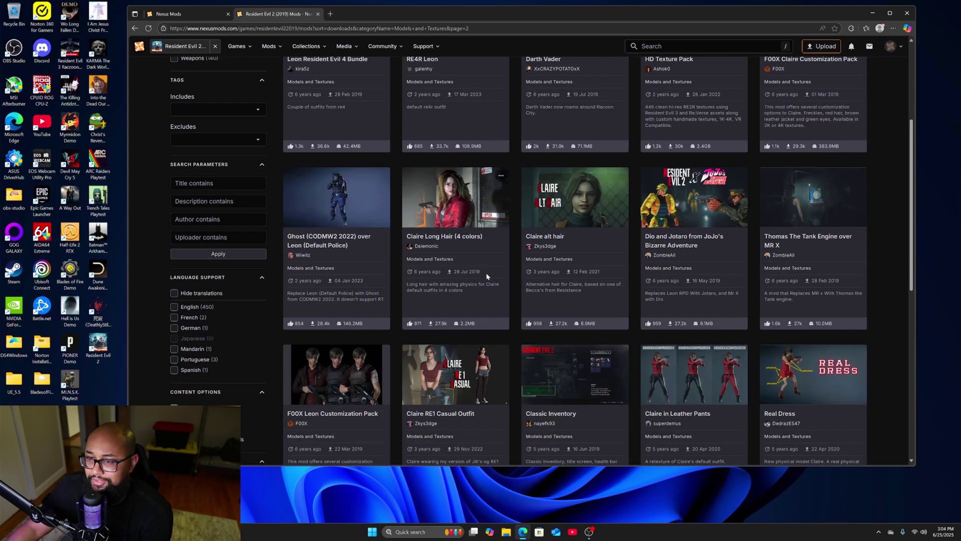
scroll(555, 275, "down", 6)
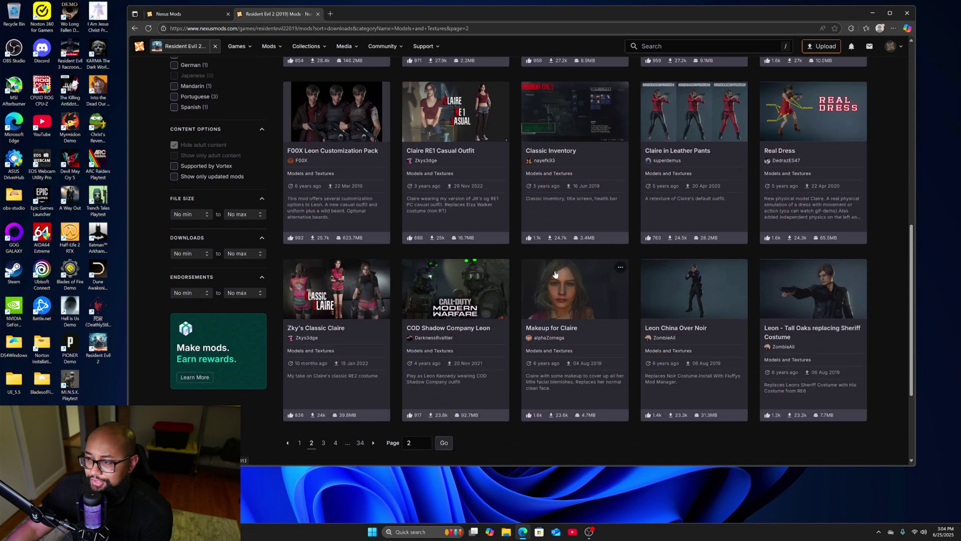
scroll(553, 276, "down", 3)
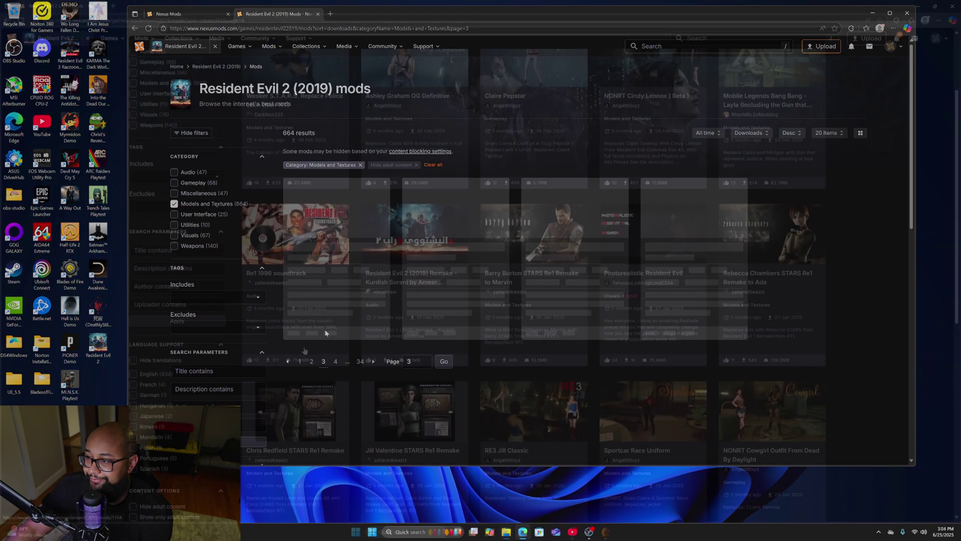
scroll(304, 349, "down", 5)
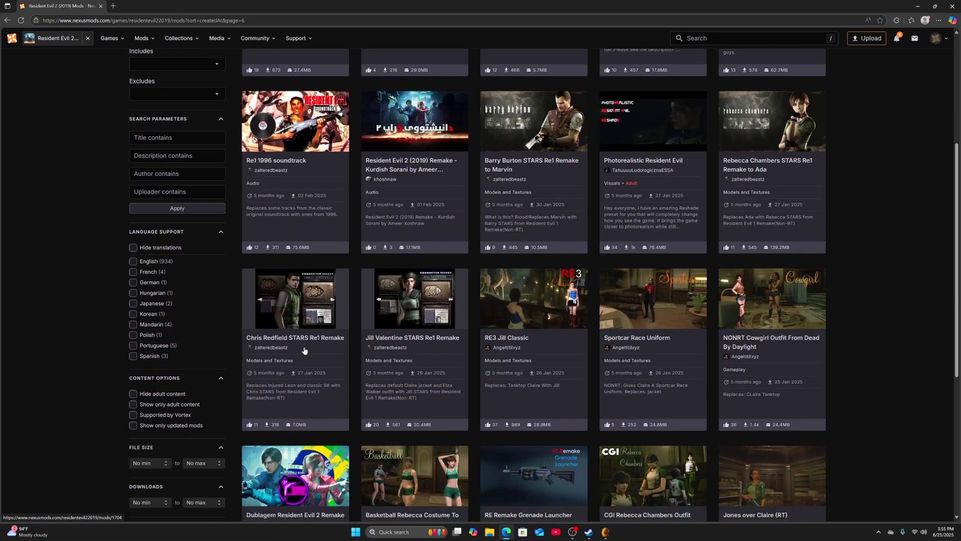
- Page through the listing to pages 7, 8 and 9, reaching Chris S.T.A.R.S. Reimagined (Non-RT)
scroll(304, 350, "down", 5)
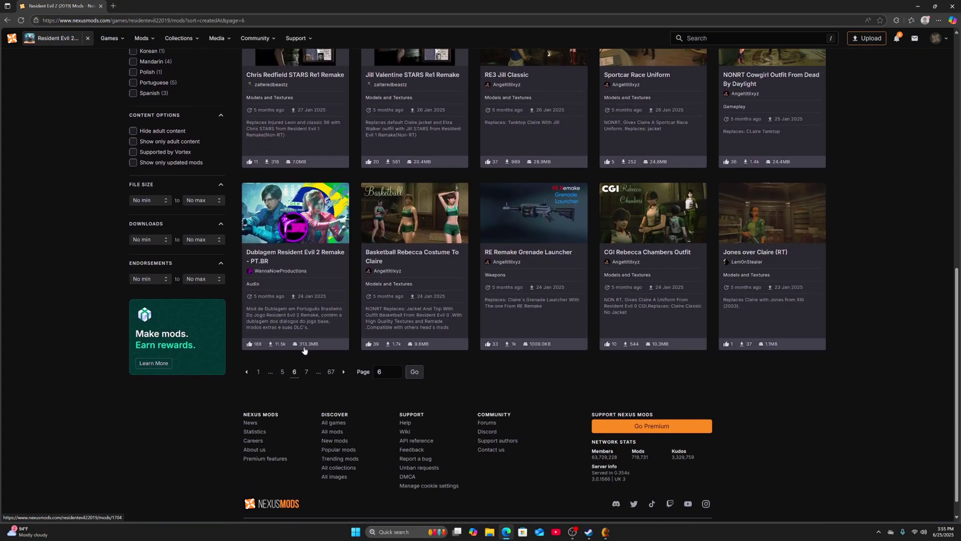
left_click(307, 348)
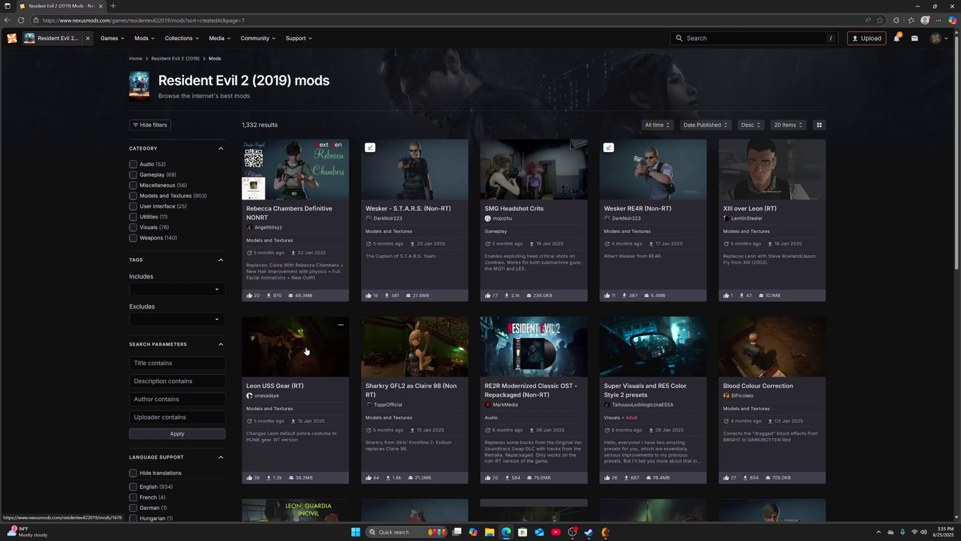
scroll(306, 350, "down", 2)
scroll(307, 351, "down", 6)
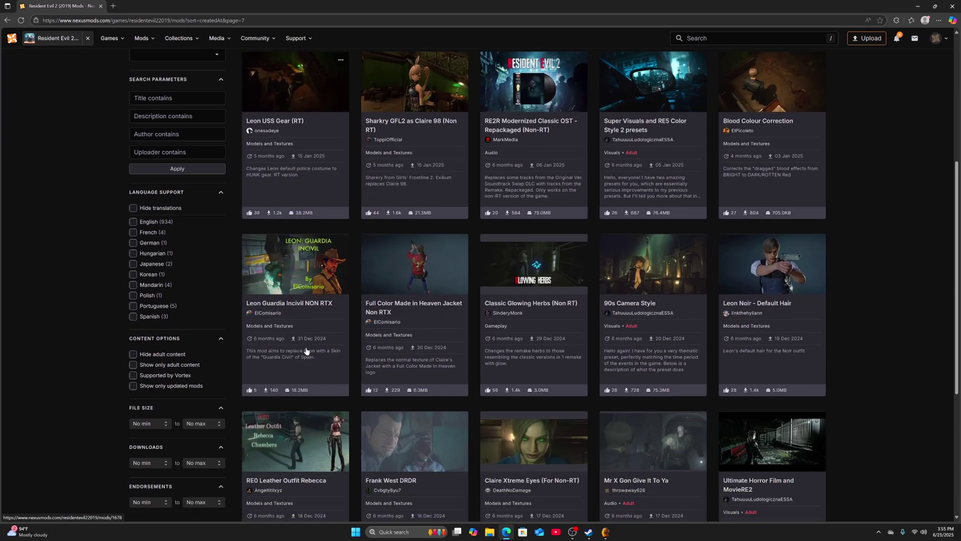
scroll(307, 351, "down", 2)
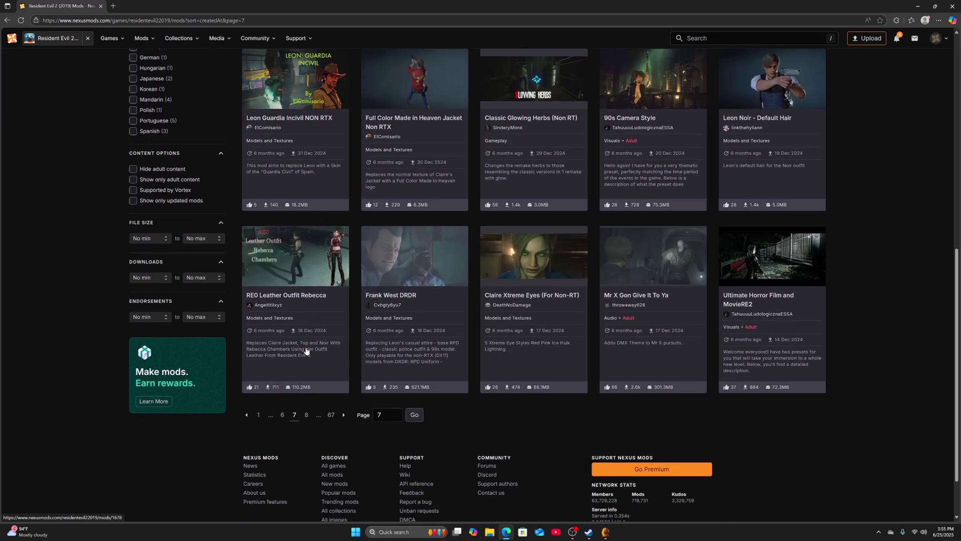
left_click(307, 413)
scroll(307, 416, "down", 4)
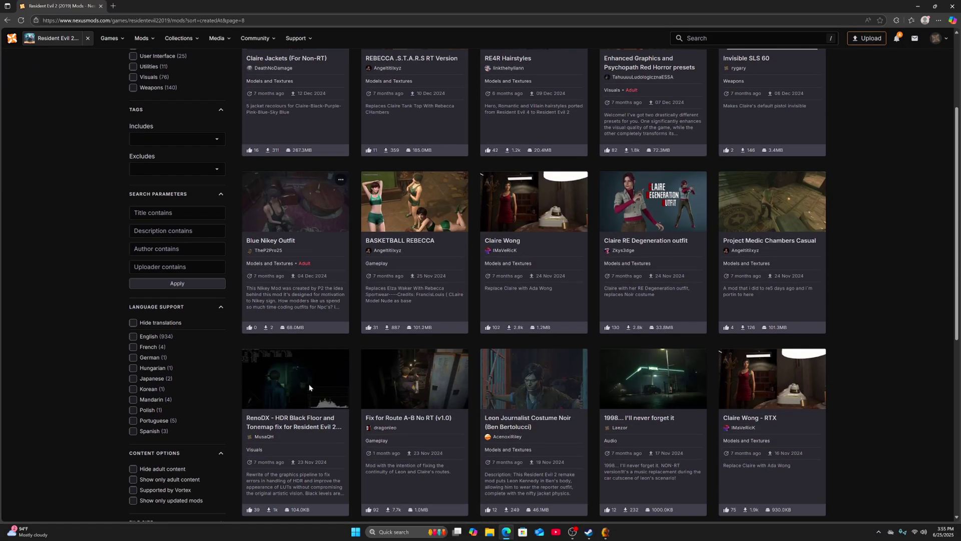
scroll(309, 387, "down", 4)
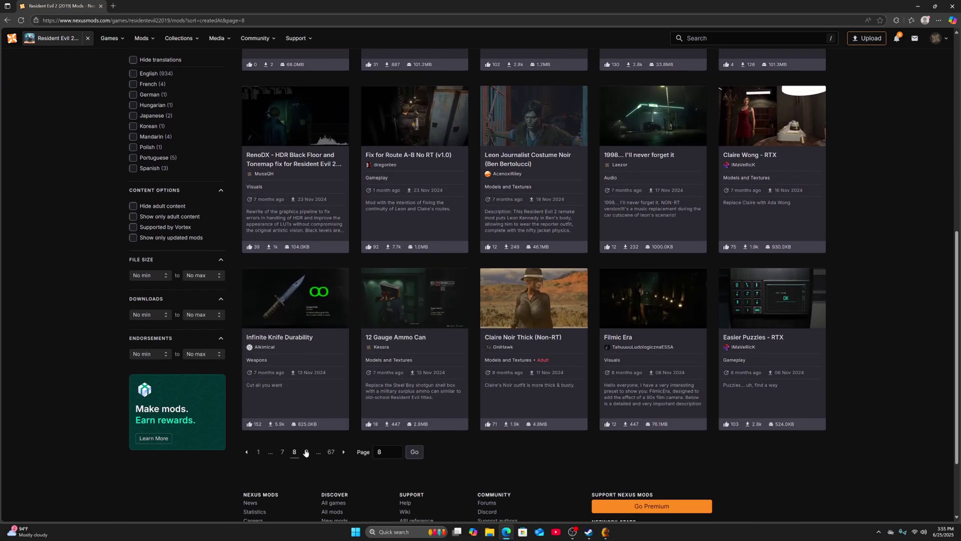
left_click(307, 452)
scroll(312, 418, "down", 6)
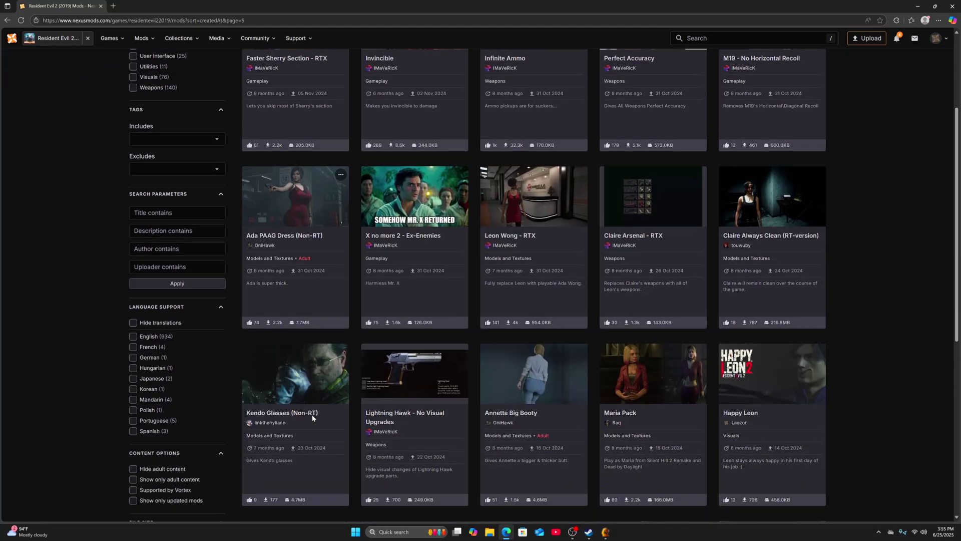
scroll(312, 418, "down", 1)
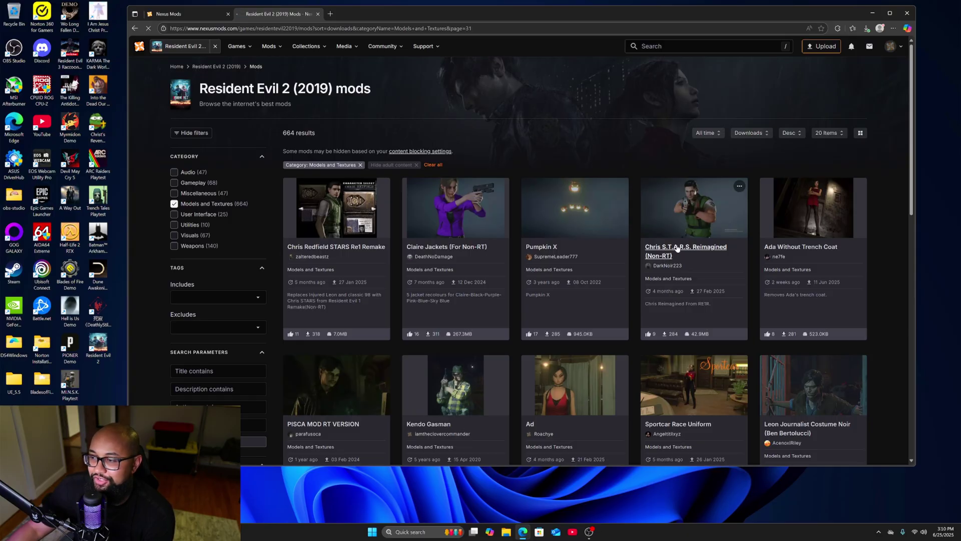
- Open the Chris S.T.A.R.S. Reimagined (Non-RT) page and start the main file's mod-manager download
left_click(677, 248)
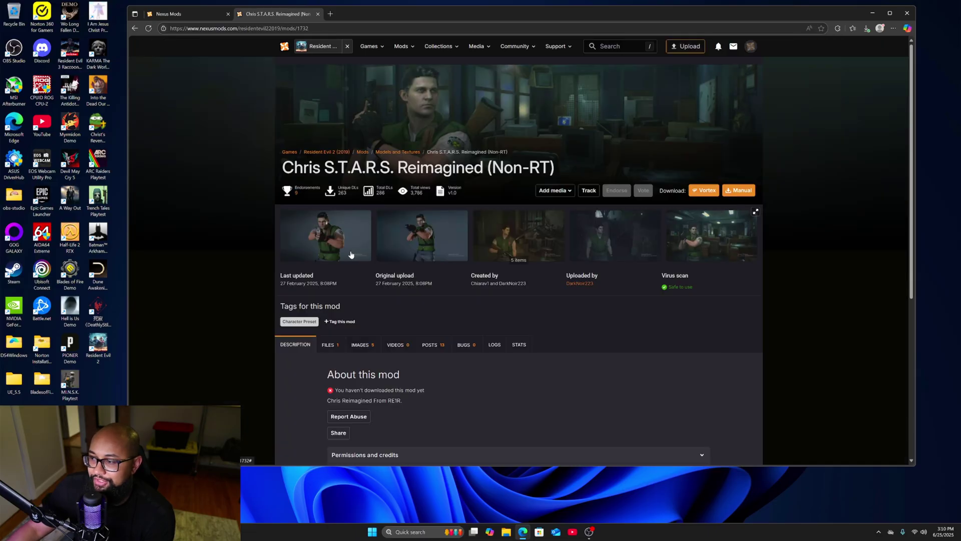
scroll(351, 254, "down", 2)
scroll(344, 264, "up", 1)
scroll(340, 265, "down", 2)
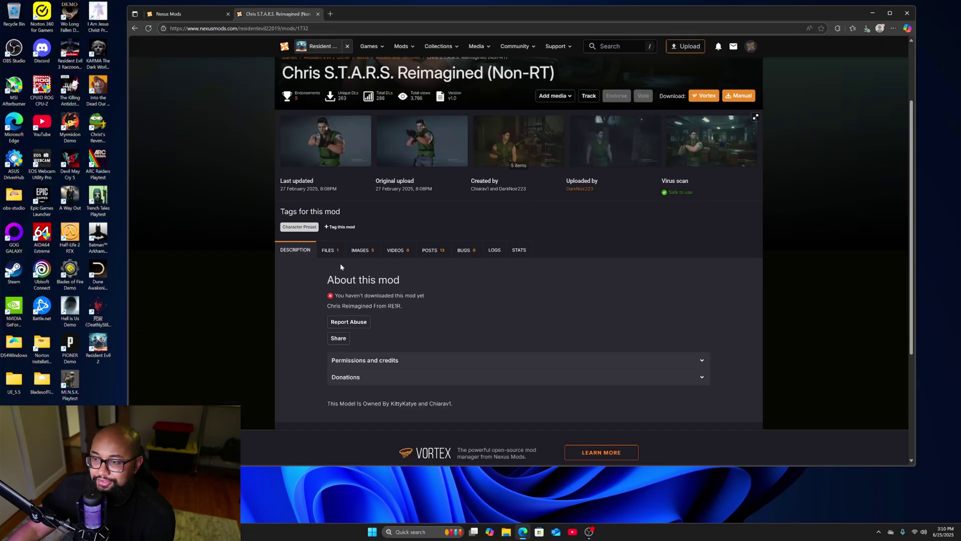
scroll(341, 267, "down", 1)
left_click(331, 232)
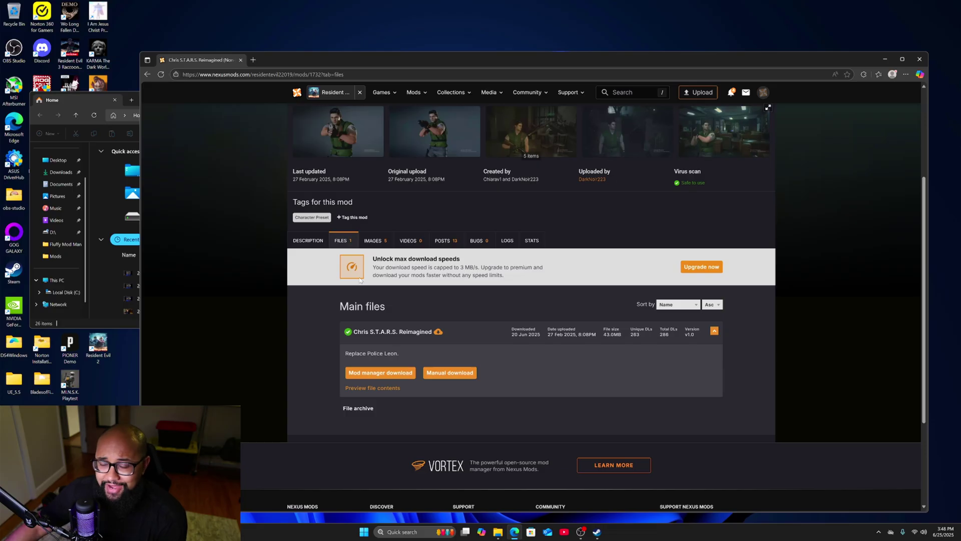
left_click(362, 374)
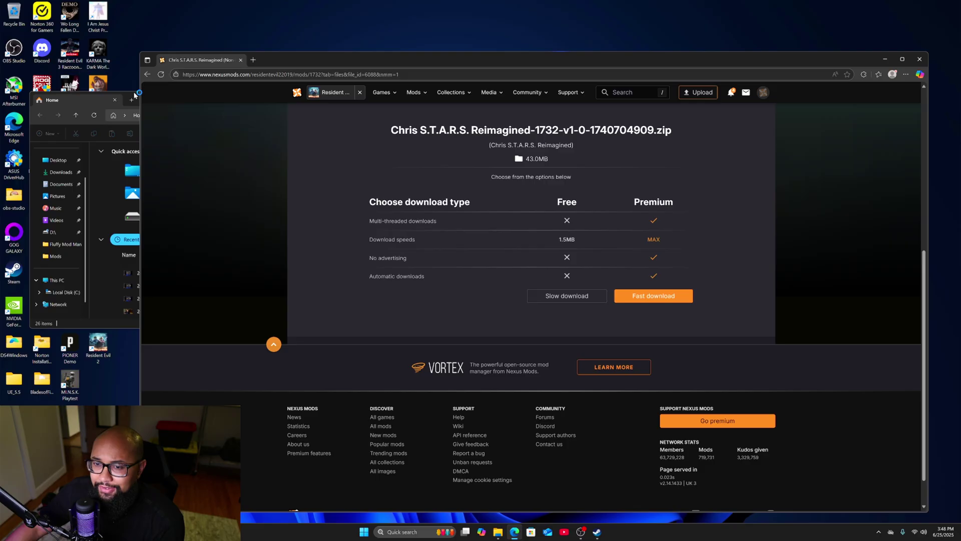
- Open Fluffy Mod Manager's Mods folder of 66 archives in File Explorer, then return to Edge's menu
left_click(135, 95)
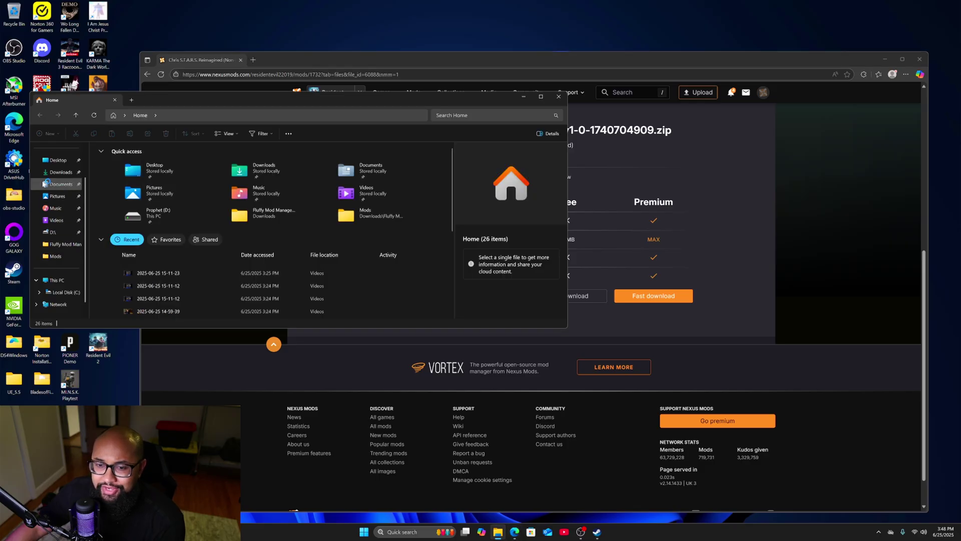
scroll(49, 173, "up", 1)
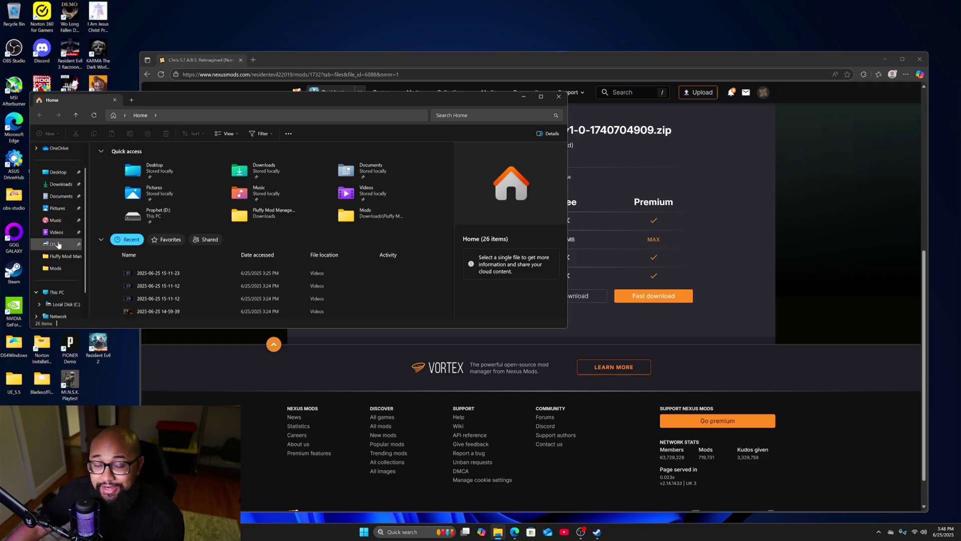
left_click(59, 256)
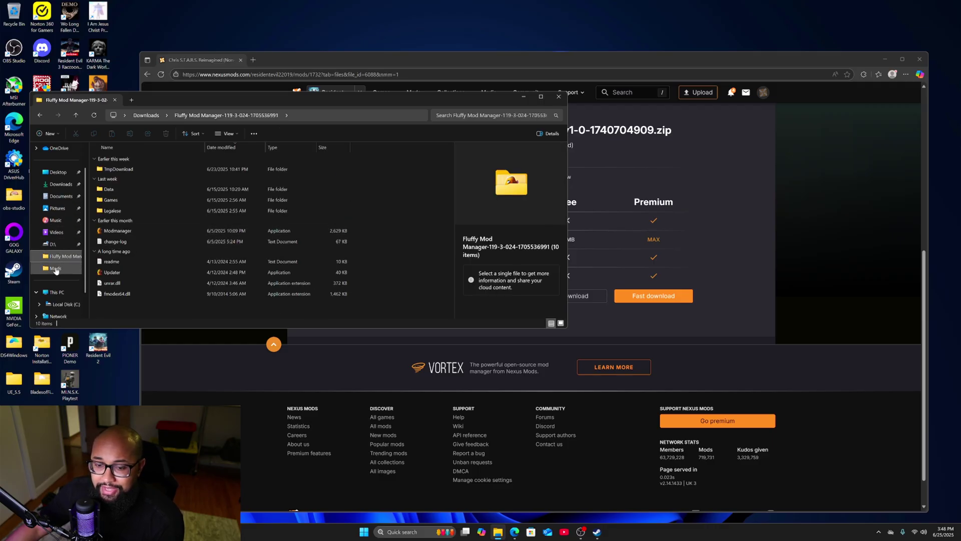
left_click(55, 269)
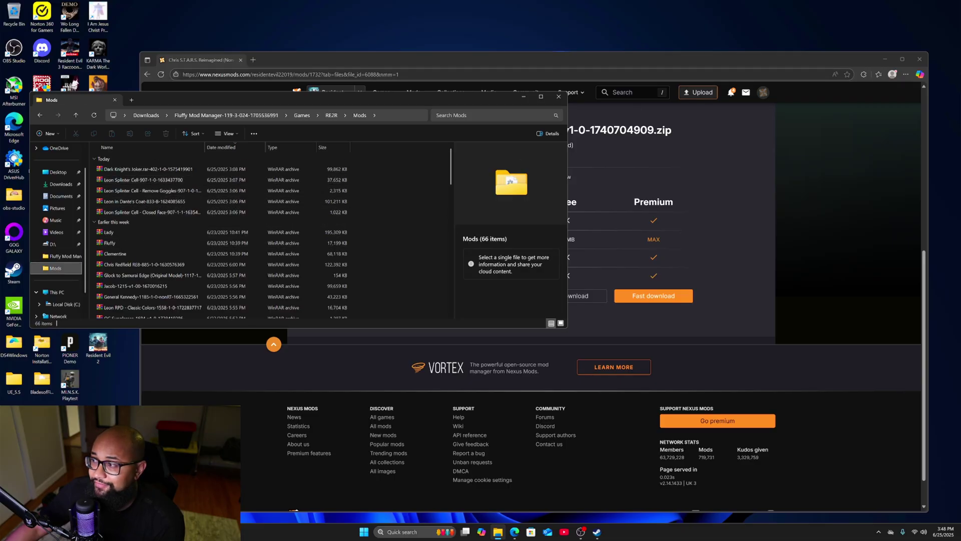
left_click(719, 65)
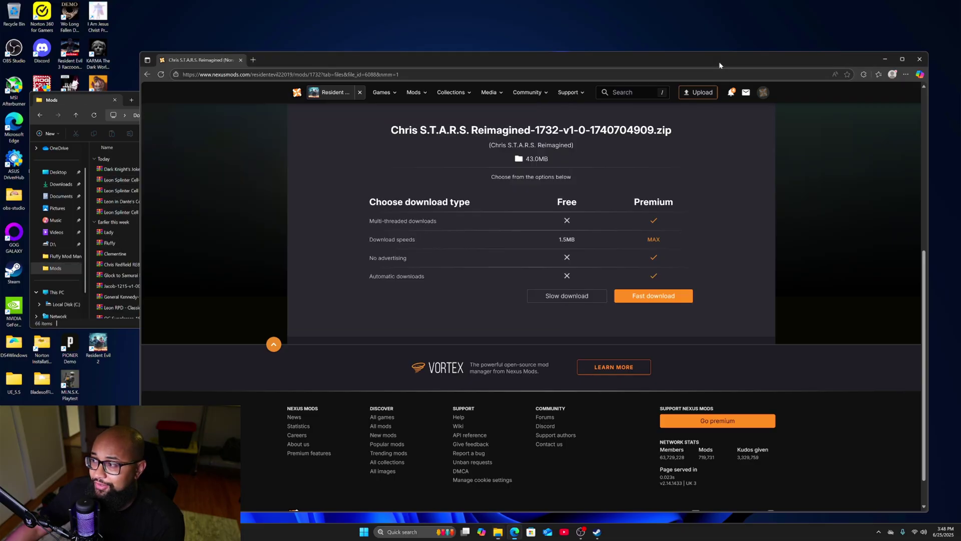
left_click(906, 74)
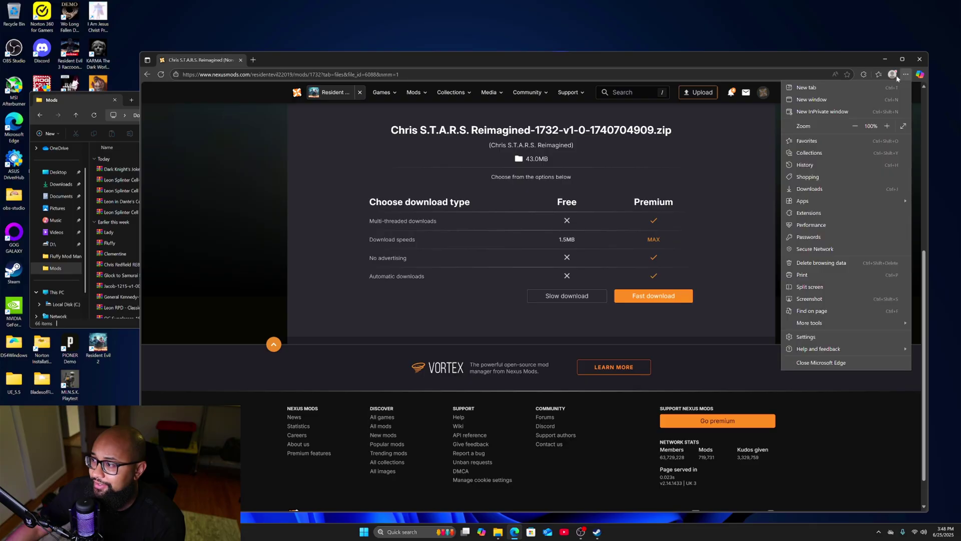
- Show Edge's recent downloads, listing the removed mod archives
left_click(819, 189)
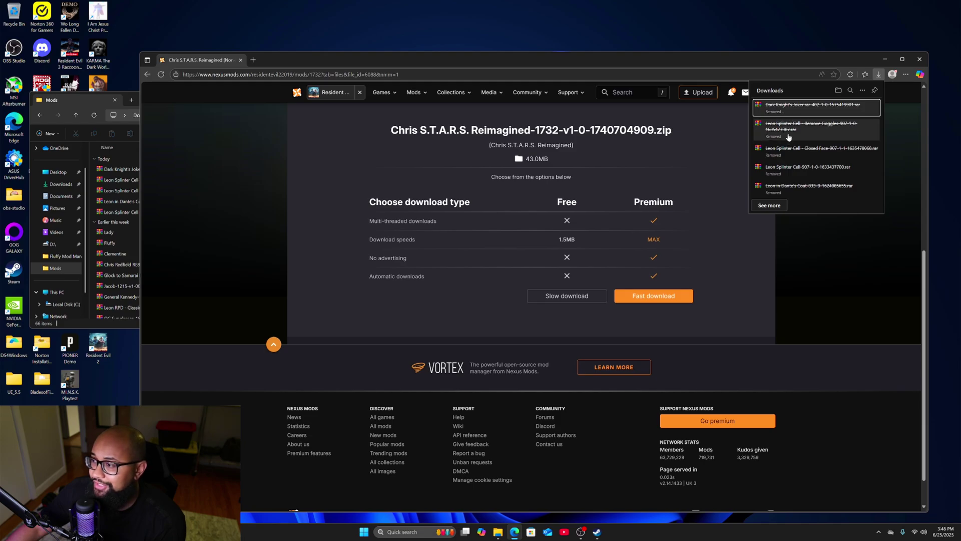
left_click(136, 96)
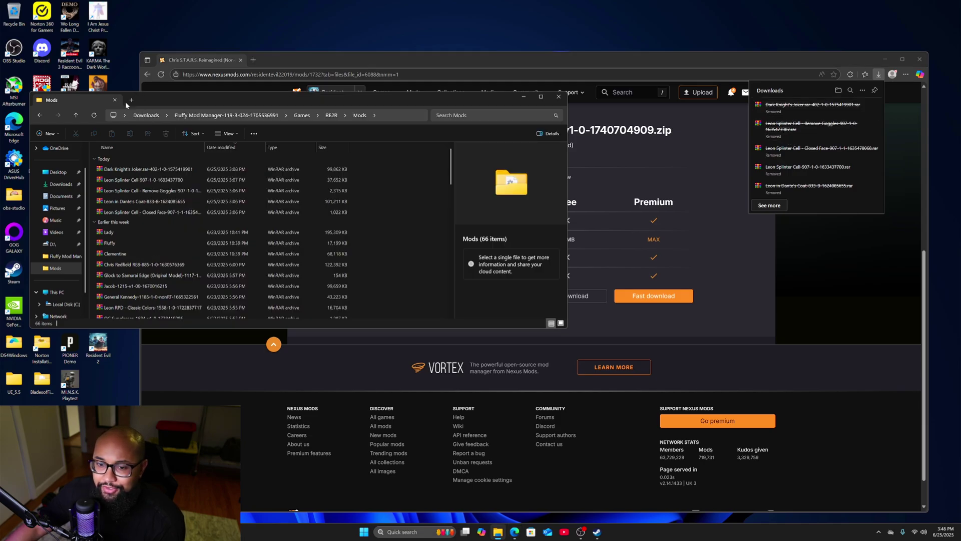
- Look through the Fluffy Mod Manager Mods archives, then return to the 17-item Downloads folder
left_click(60, 184)
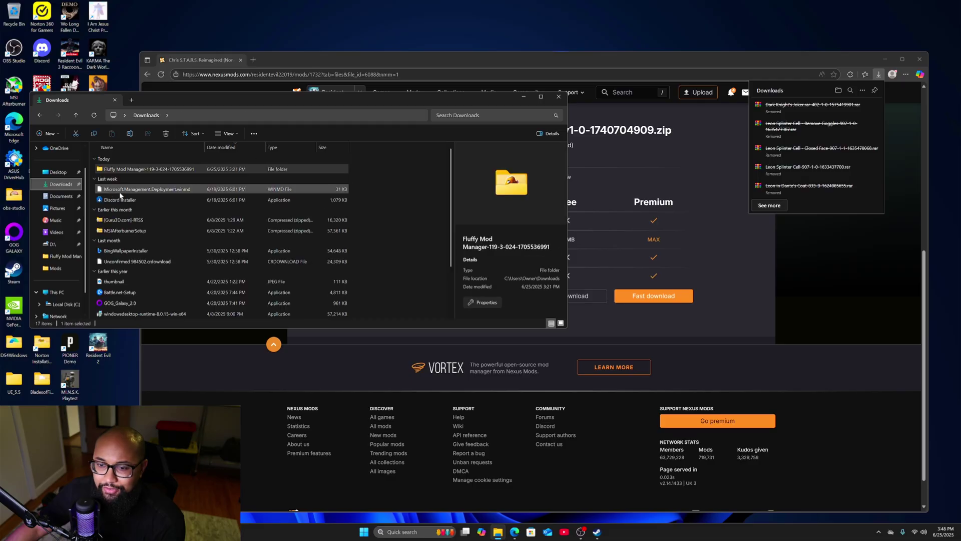
left_click(165, 171)
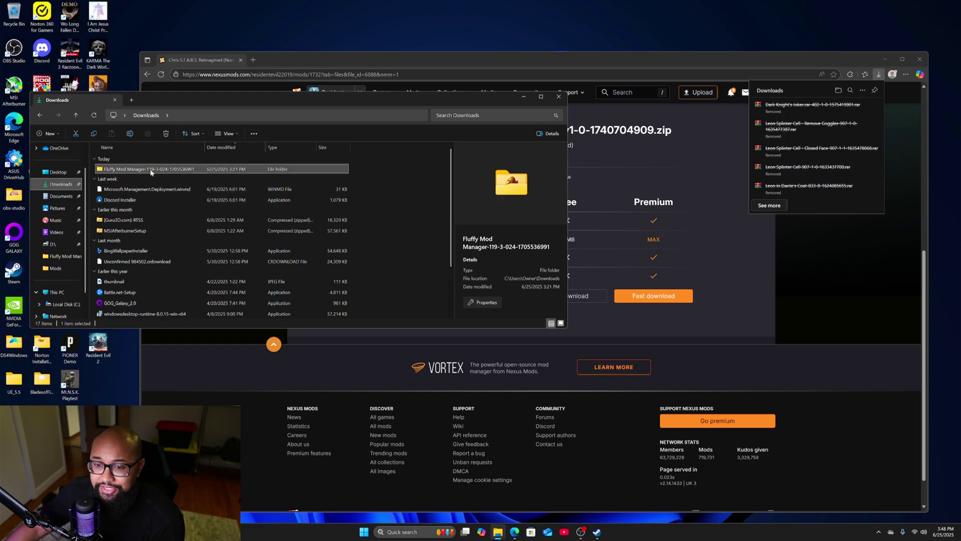
left_click(50, 267)
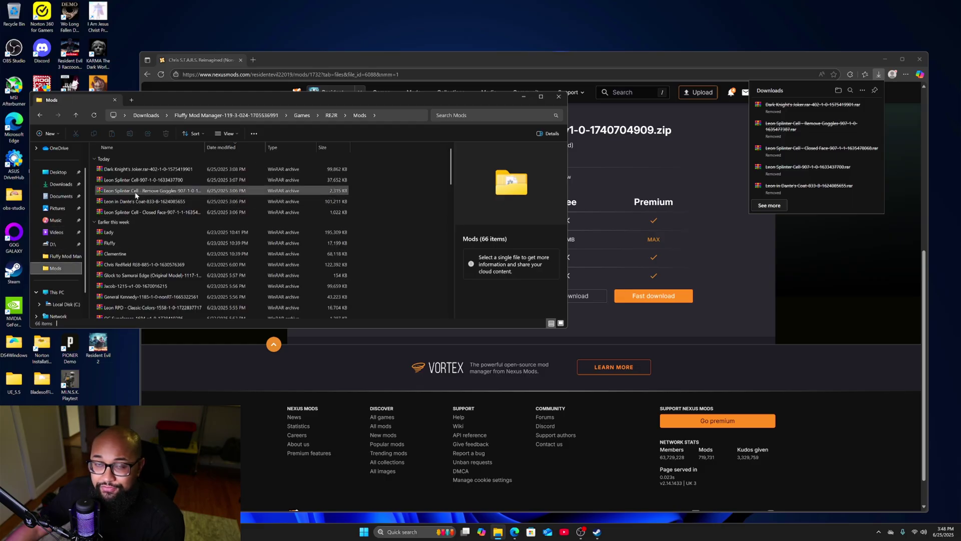
scroll(132, 202, "down", 10)
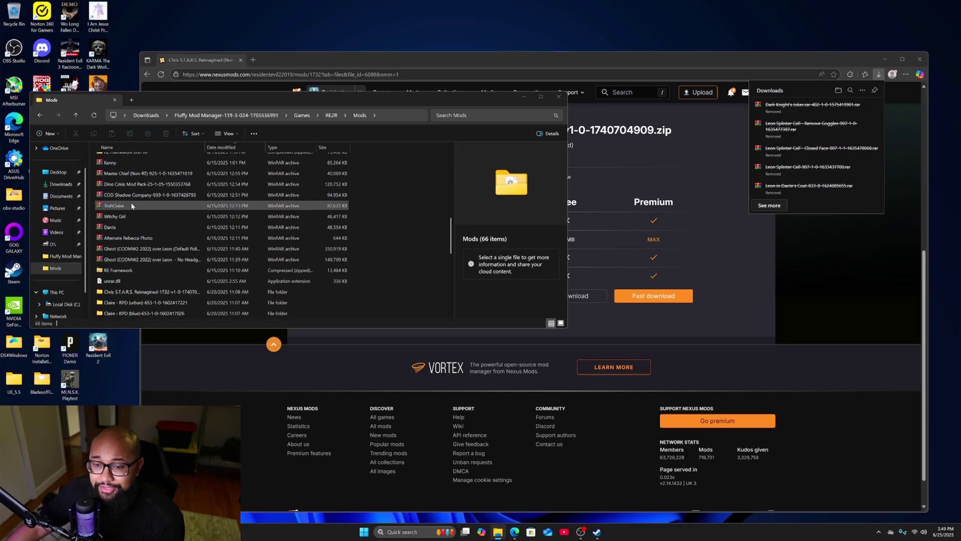
scroll(133, 204, "up", 10)
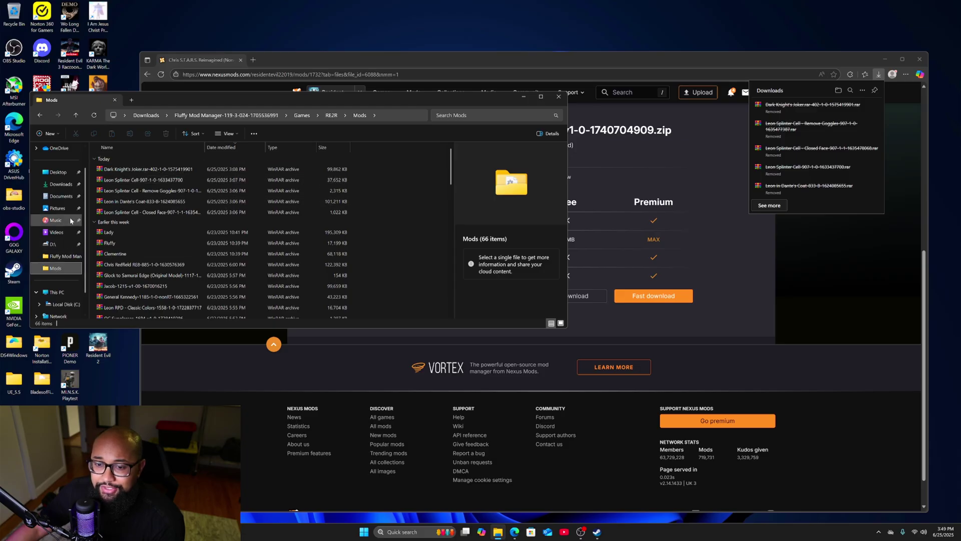
left_click(305, 64)
scroll(475, 215, "up", 5)
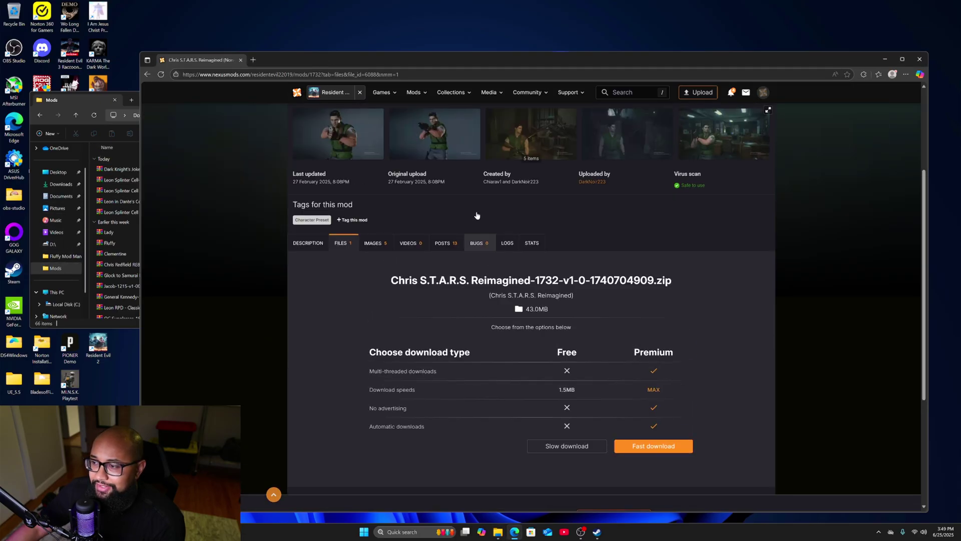
scroll(575, 351, "down", 5)
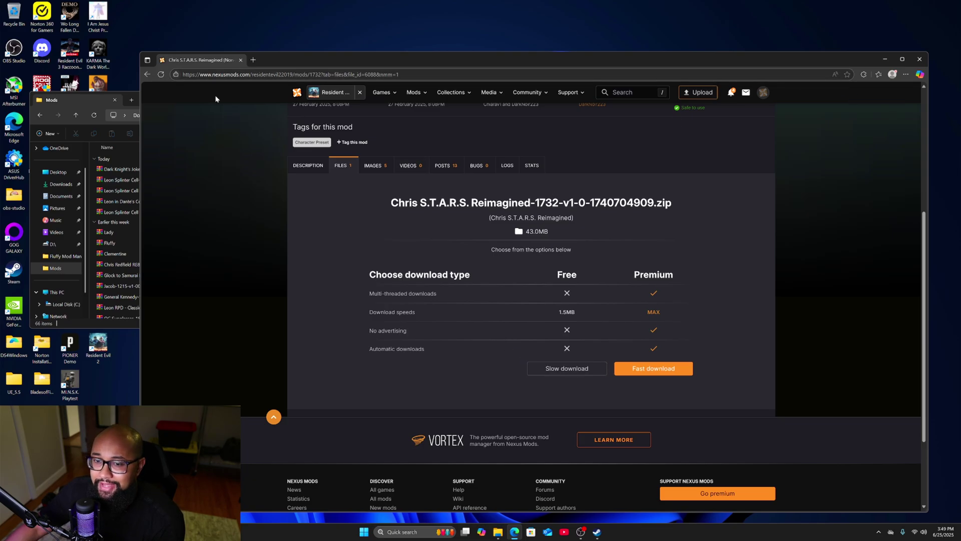
left_click(60, 184)
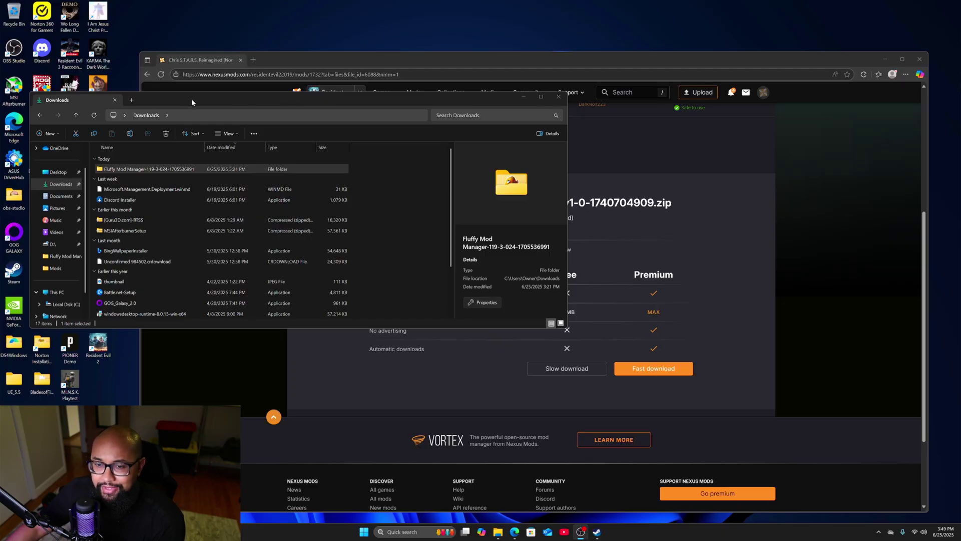
- Run Modmanager from the Fluffy Mod Manager folder as administrator
left_click(191, 100)
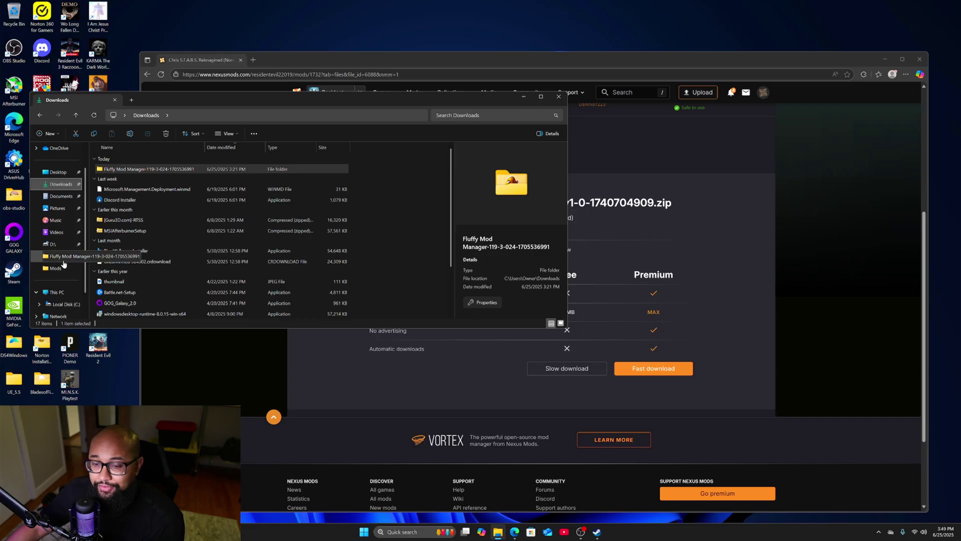
left_click(65, 258)
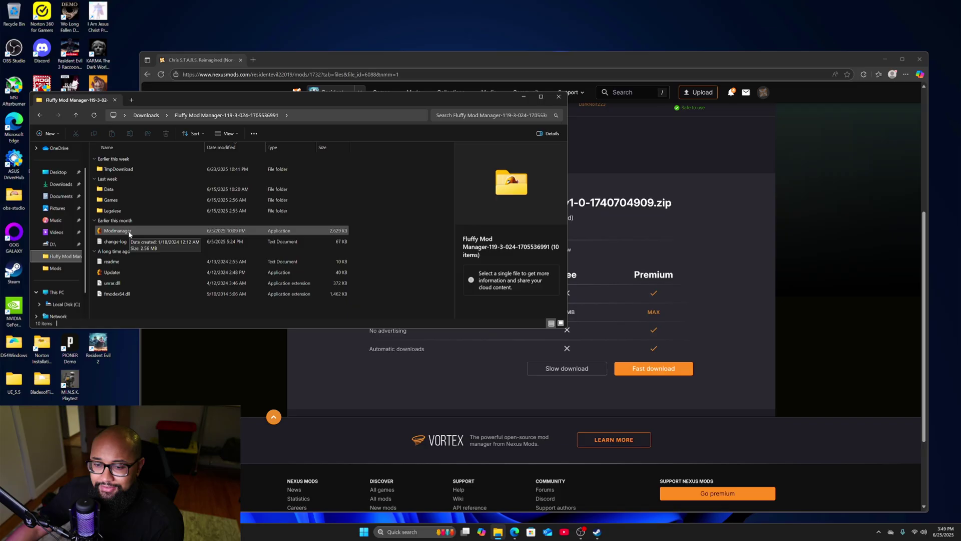
right_click(128, 233)
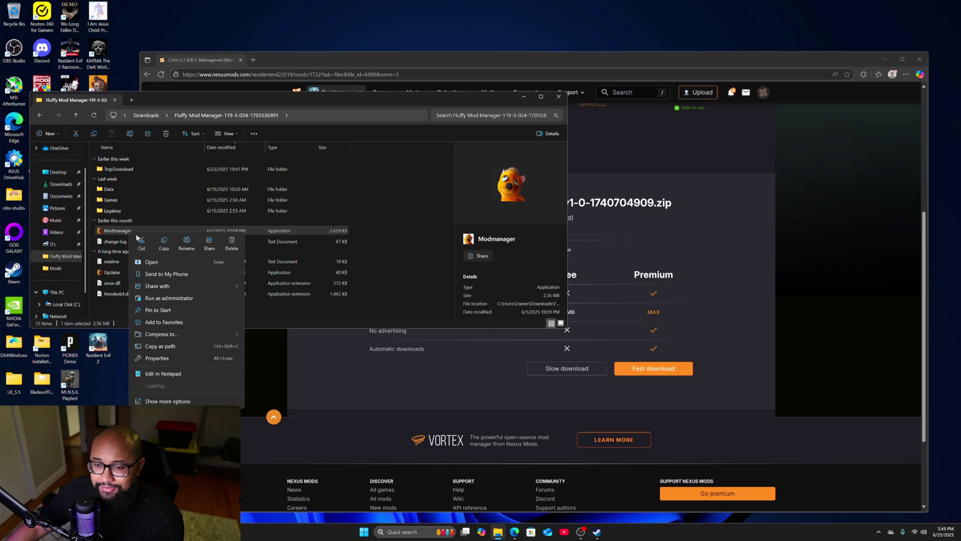
left_click(158, 299)
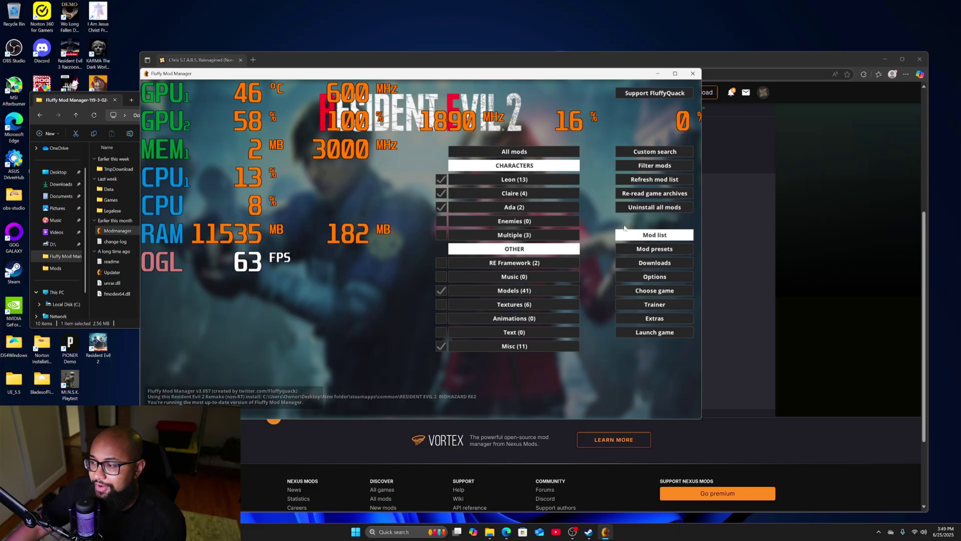
- Switch Fluffy Mod Manager to Resident Evil 2 Remake, showing its Leon, Claire and Ada mod categories, and close File Explorer
left_click(660, 292)
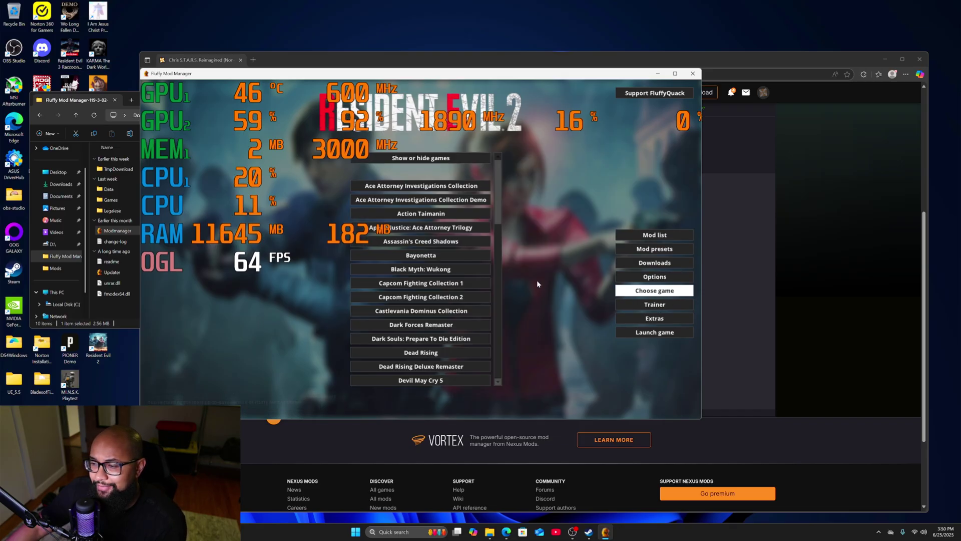
scroll(415, 210, "down", 3)
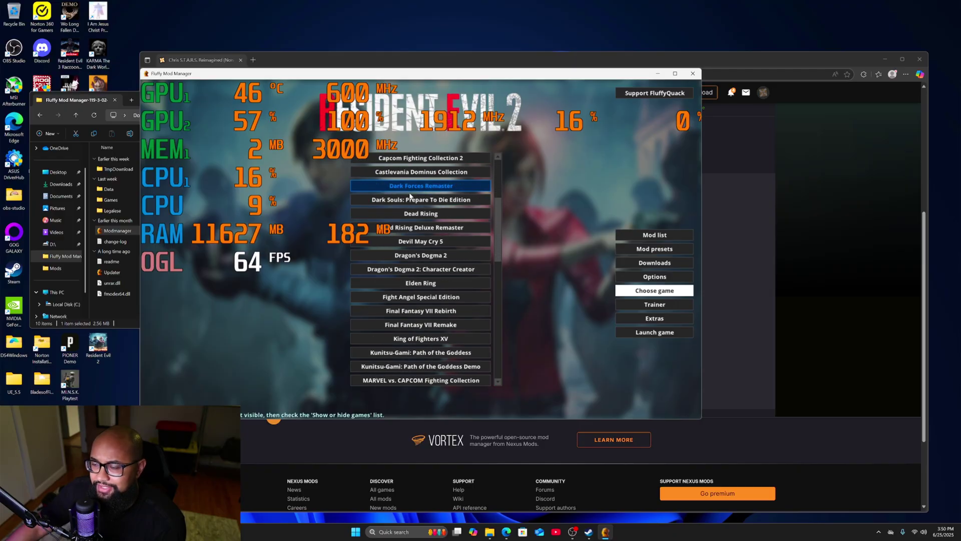
scroll(409, 200, "down", 5)
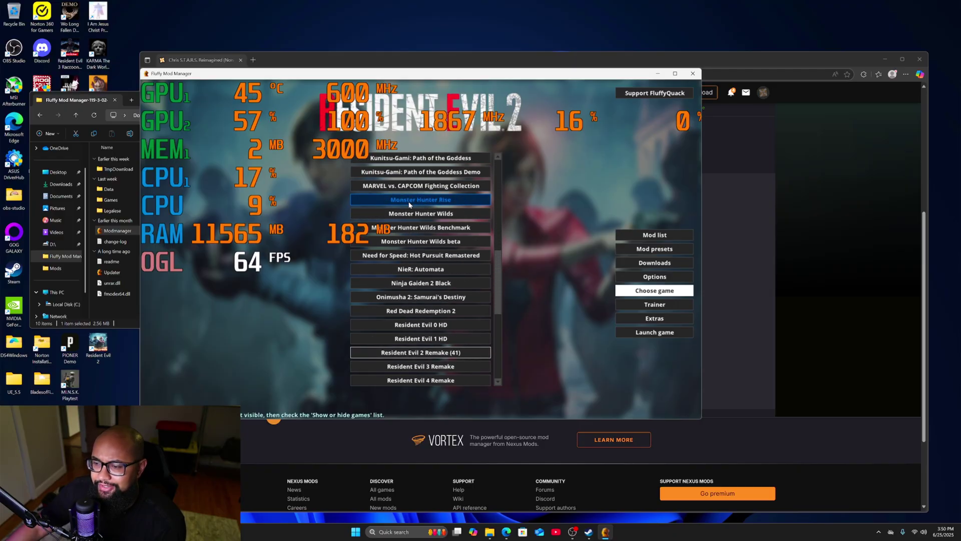
scroll(409, 204, "down", 1)
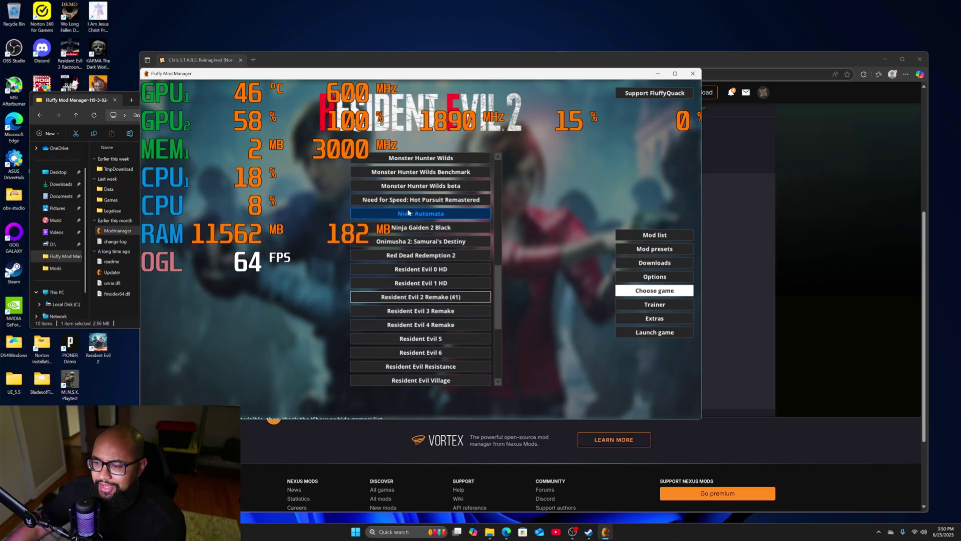
left_click(408, 298)
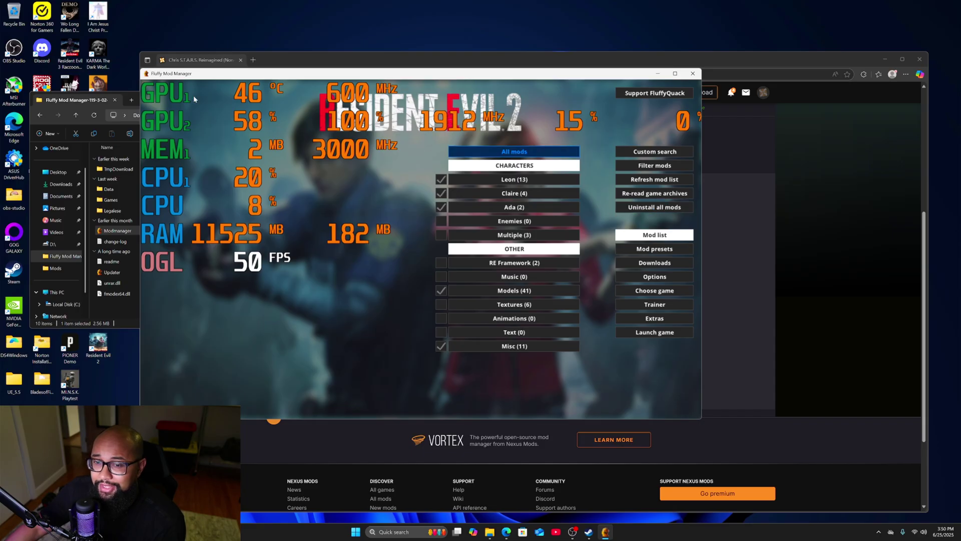
left_click(134, 94)
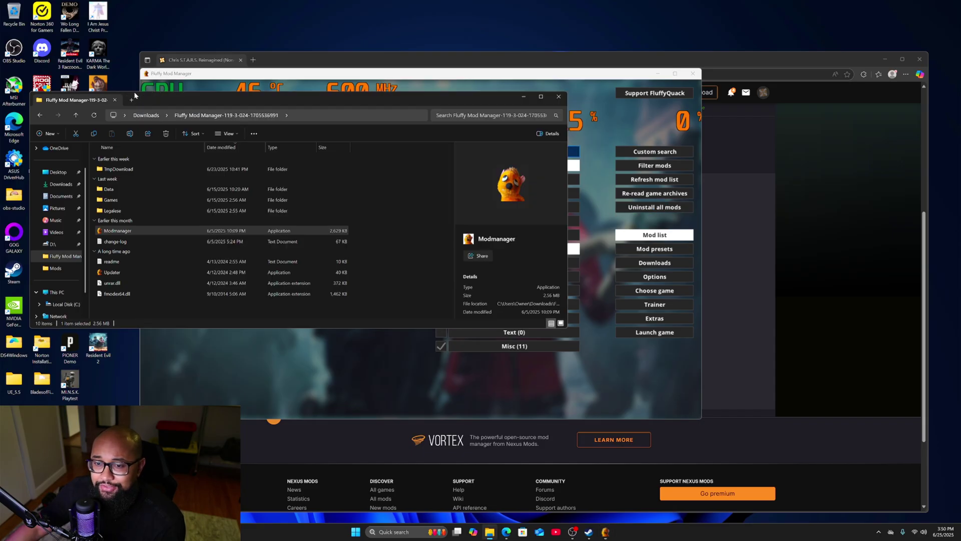
left_click(559, 96)
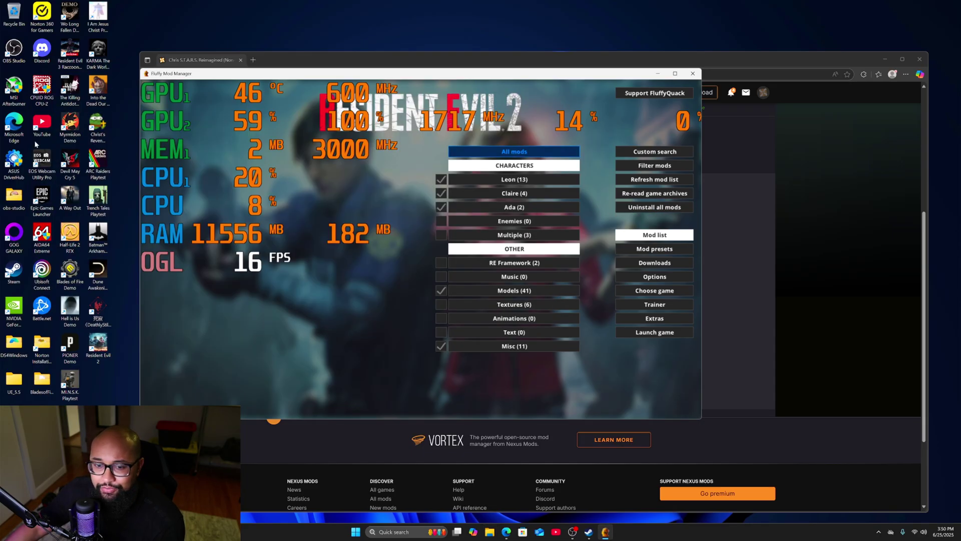
- Open Steam and go to the Resident Evil 2 page in the library
double_click(12, 274)
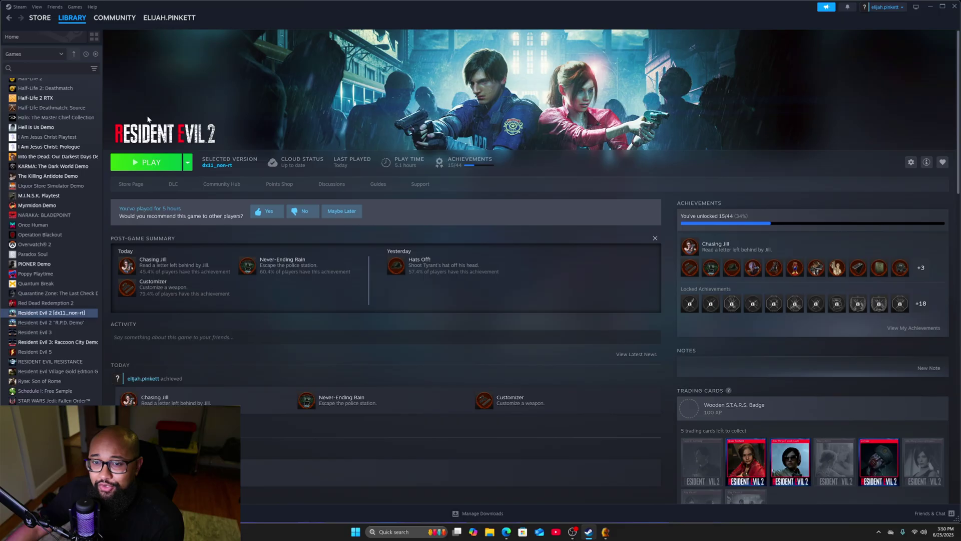
left_click(72, 18)
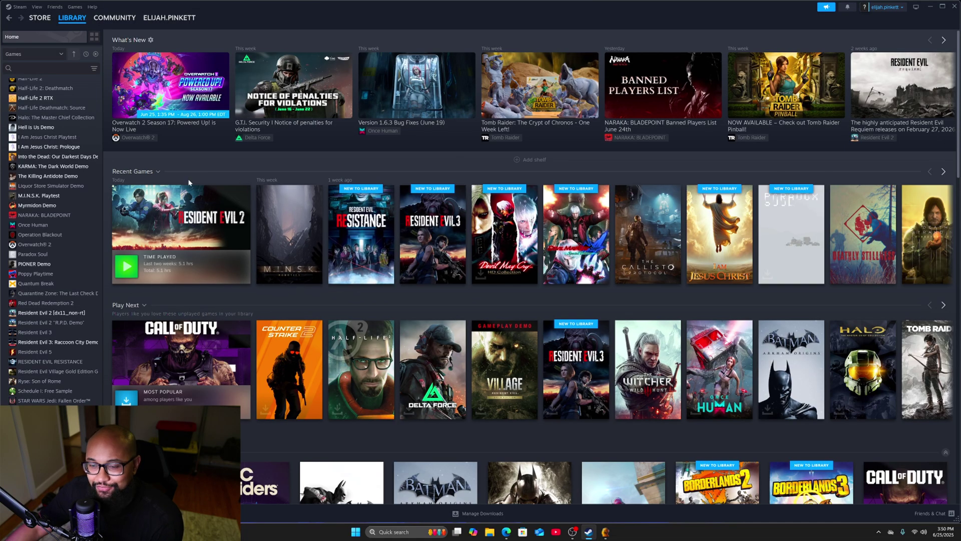
mouse_move(203, 220)
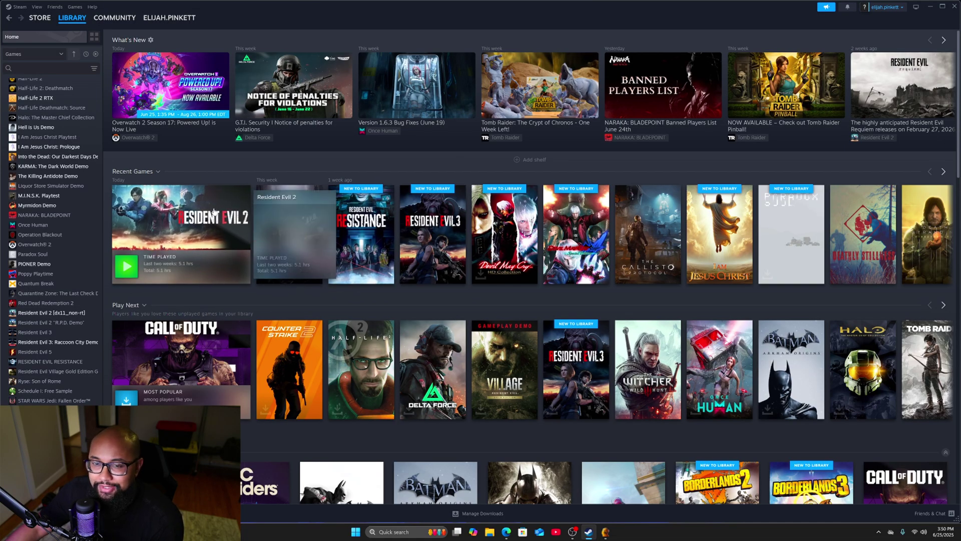
left_click(210, 213)
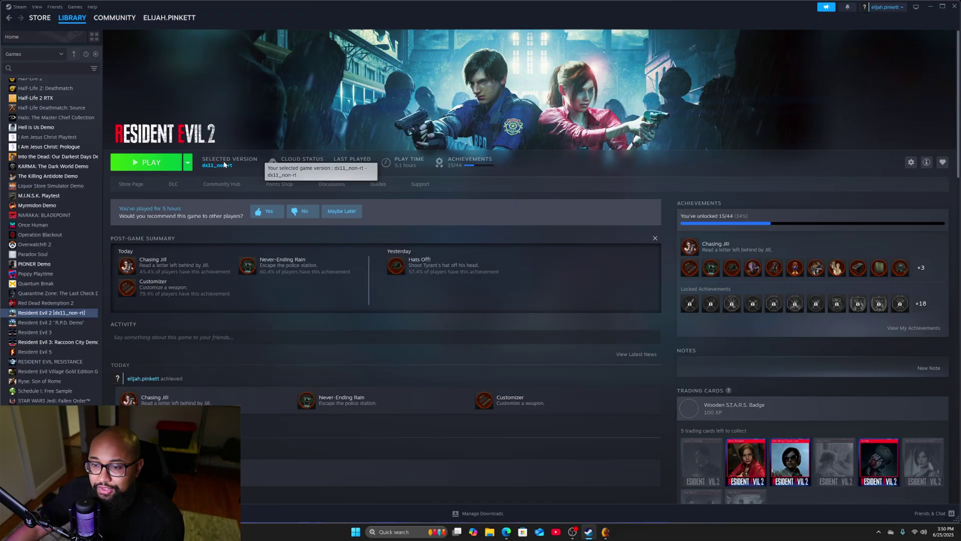
- Confirm the Betas version stays on dx11_non-rt, close Properties and minimize Steam
left_click(223, 165)
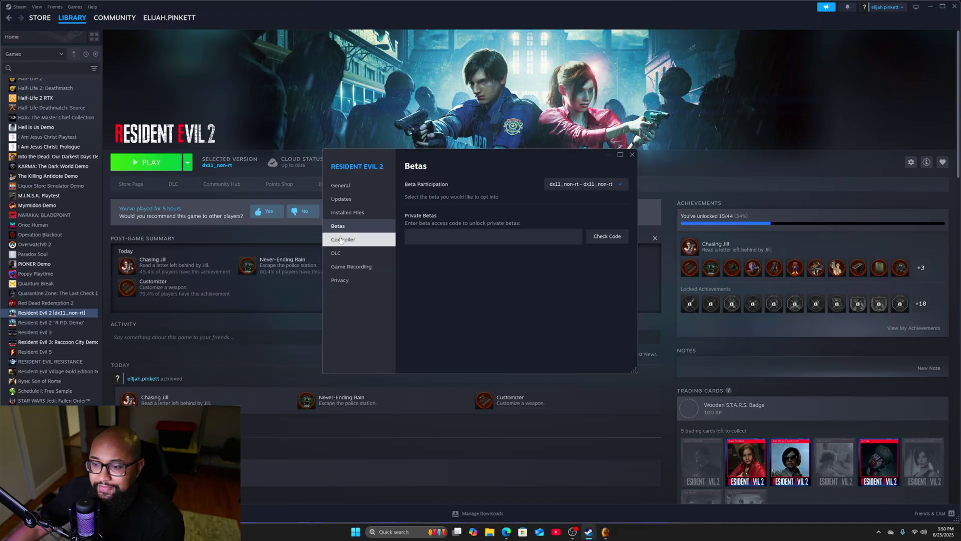
left_click(623, 185)
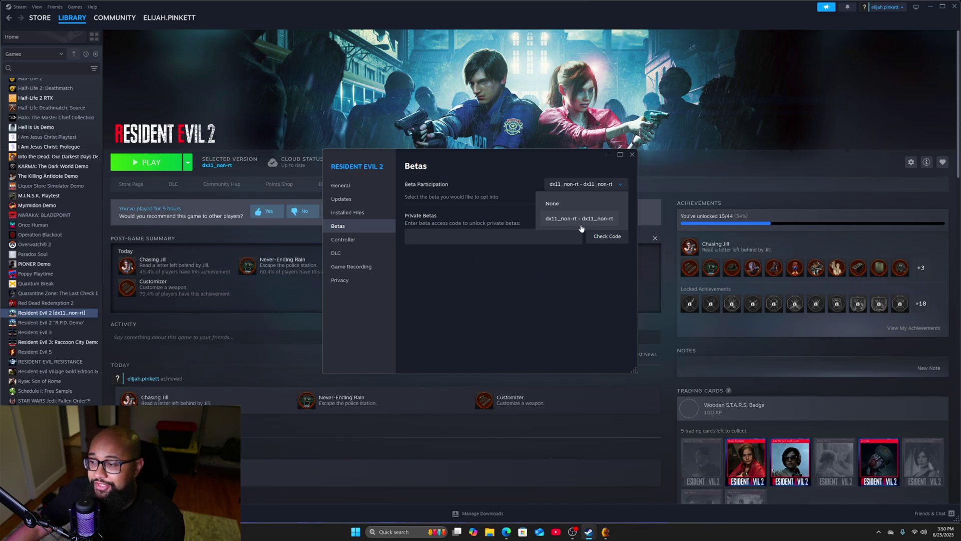
left_click(633, 157)
left_click(632, 155)
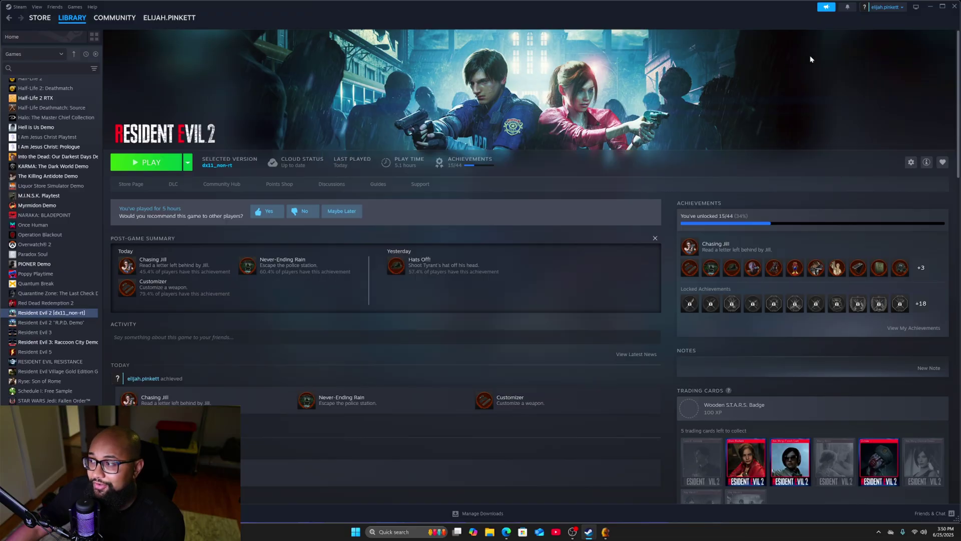
left_click(929, 7)
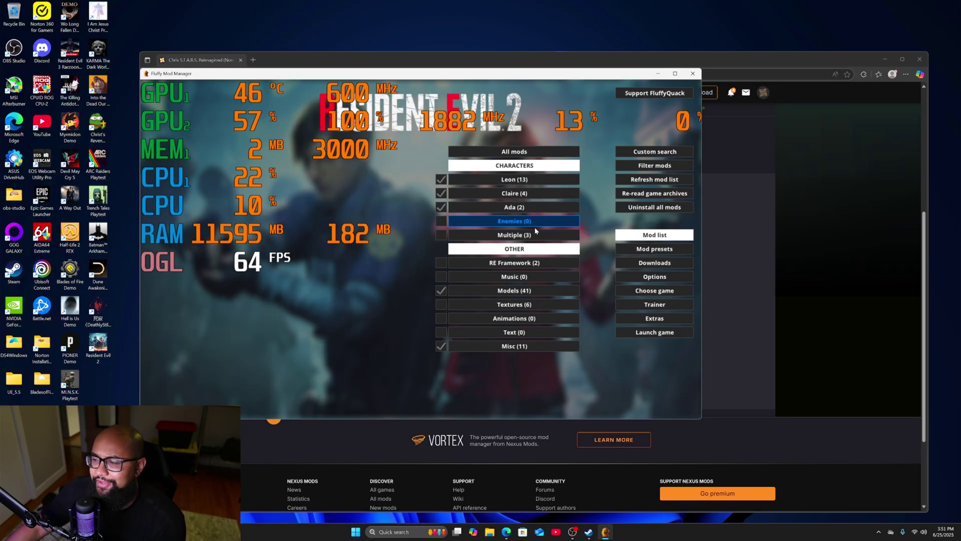
- Enable Chris S.T.A.R.S. Reimagined under Leon (13) and launch Resident Evil 2
left_click(487, 183)
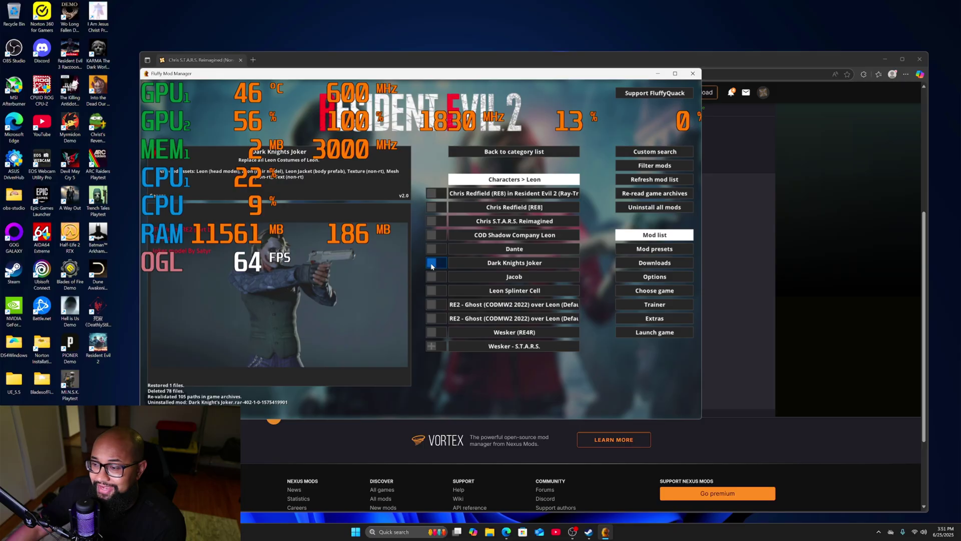
left_click(441, 221)
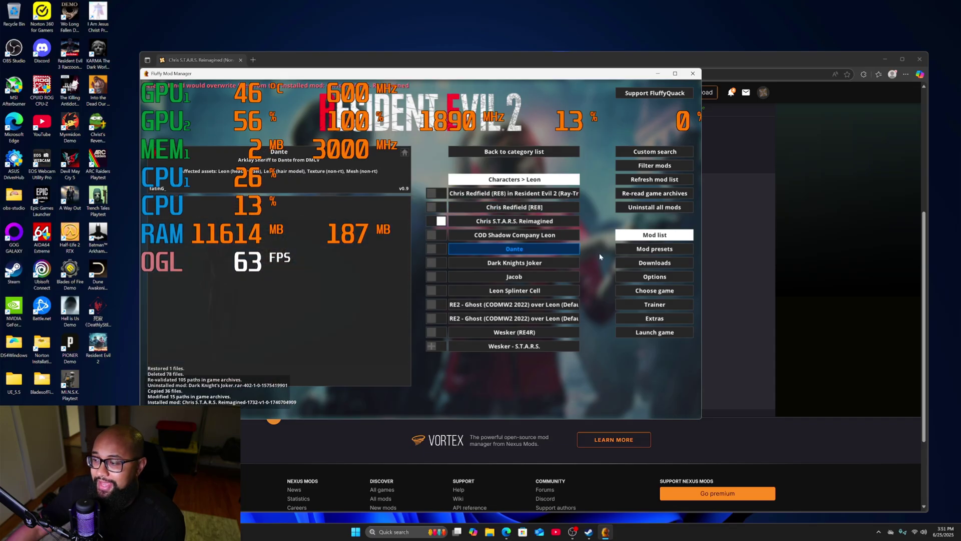
left_click(630, 332)
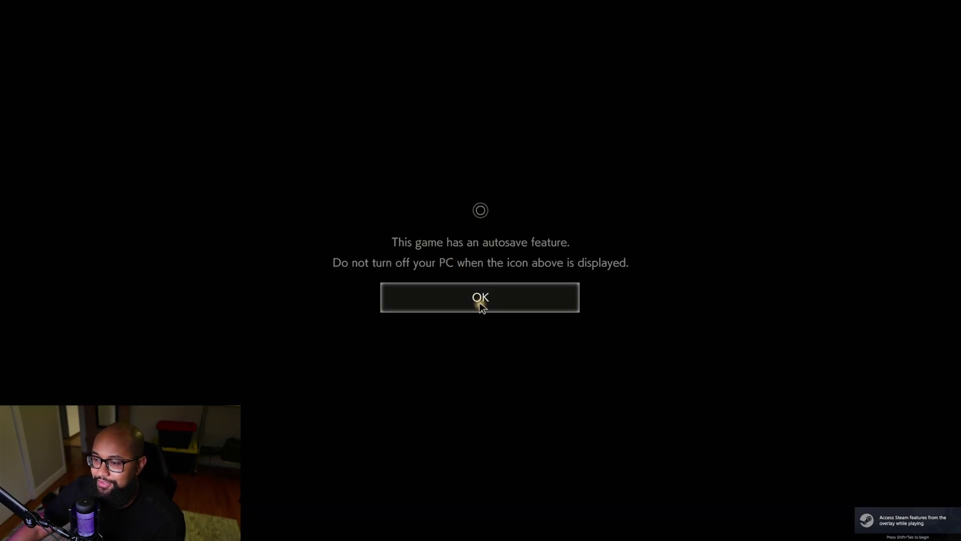
- Dismiss the autosave notice and load the Leon Sewers / Passage save via Story > Load Game
left_click(482, 300)
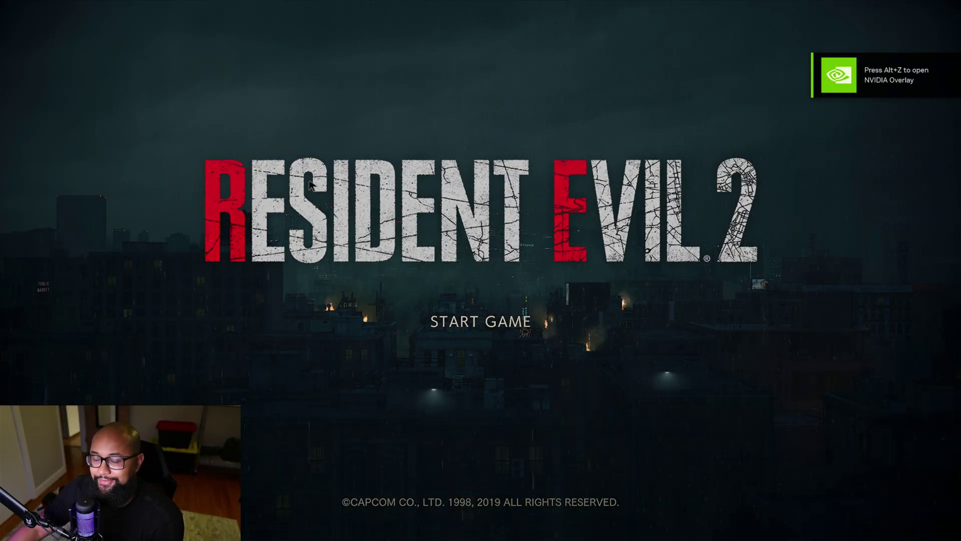
key("space")
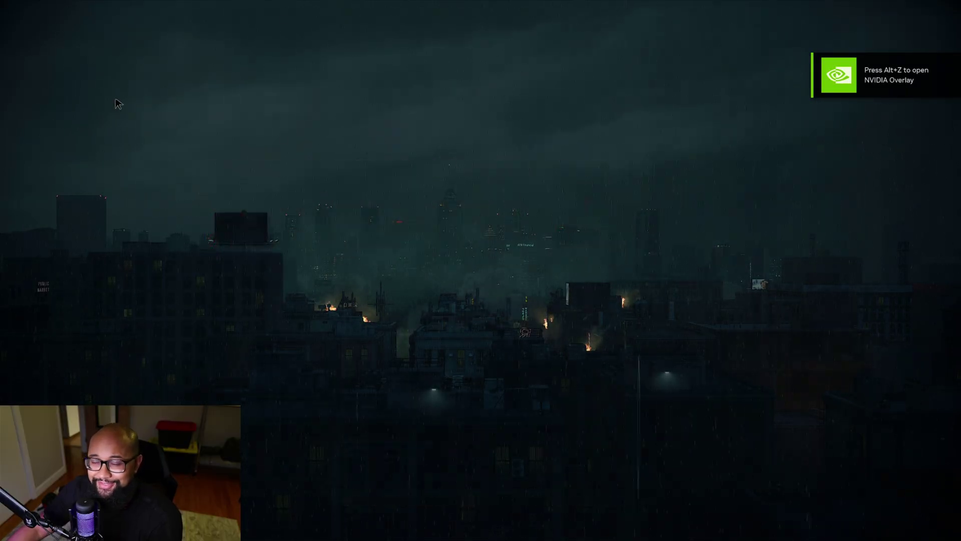
left_click(118, 124)
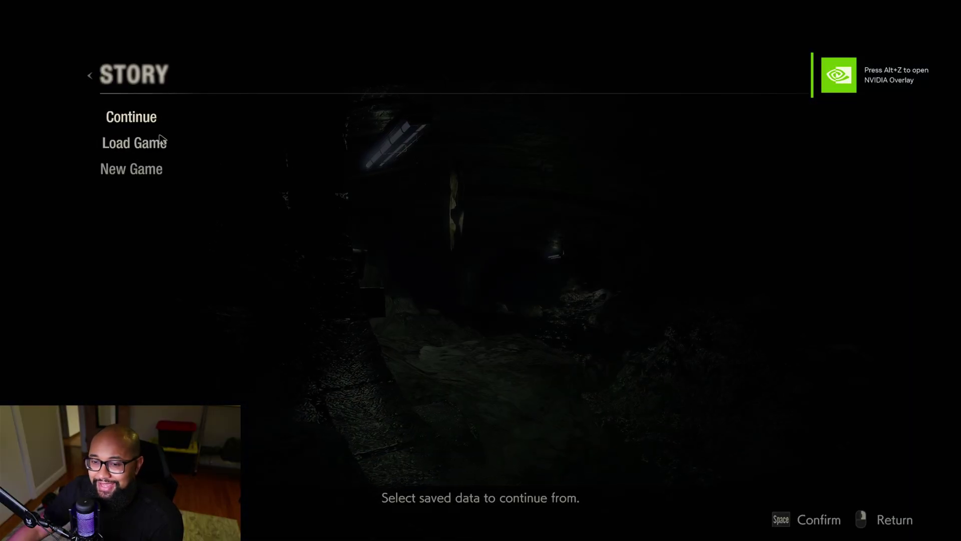
left_click(166, 145)
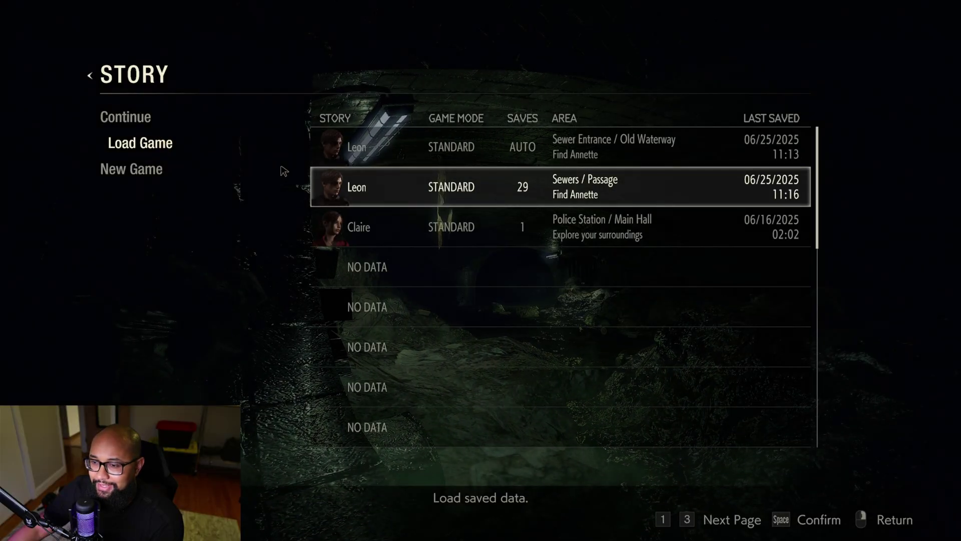
left_click(384, 191)
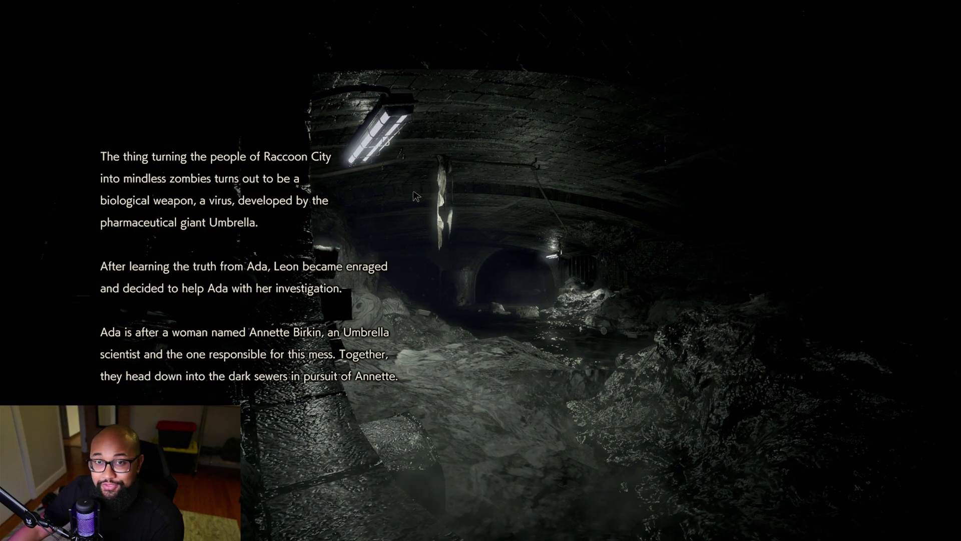